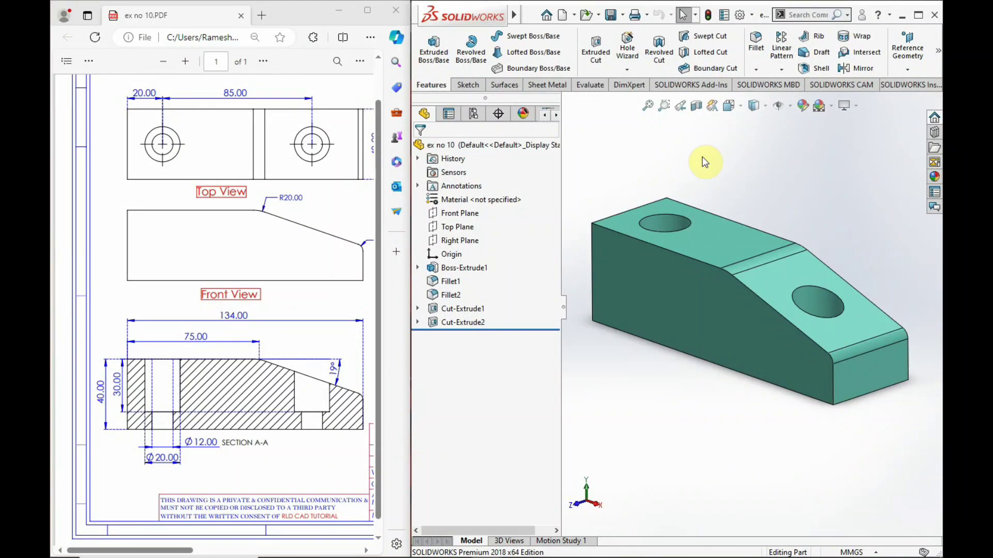
- Orbit the finished ex no 10 block to a top-down view, then start a new document with Ctrl+N
{"action": "left_click_drag", "start_coordinate": [157, 551], "coordinate": [169, 553]}
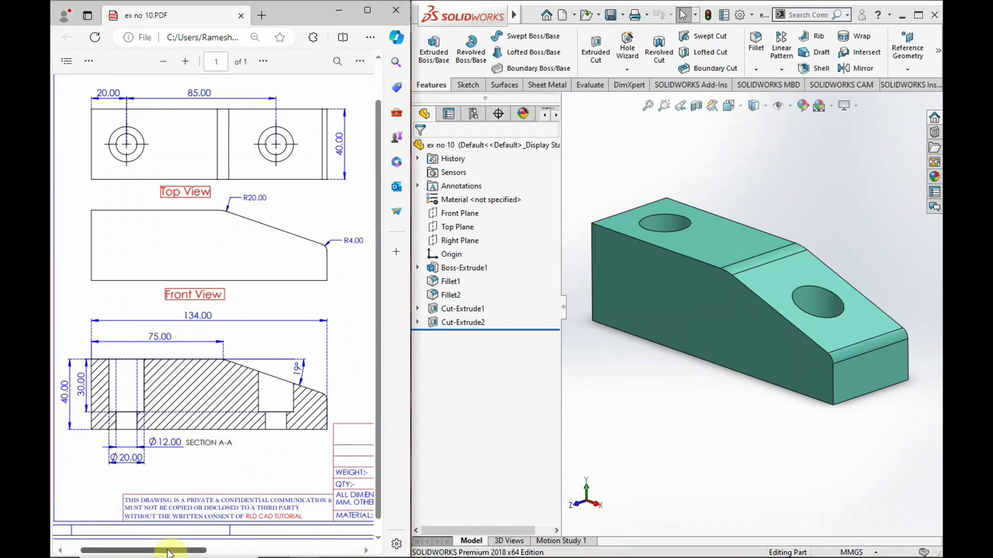
{"action": "left_click", "coordinate": [794, 173]}
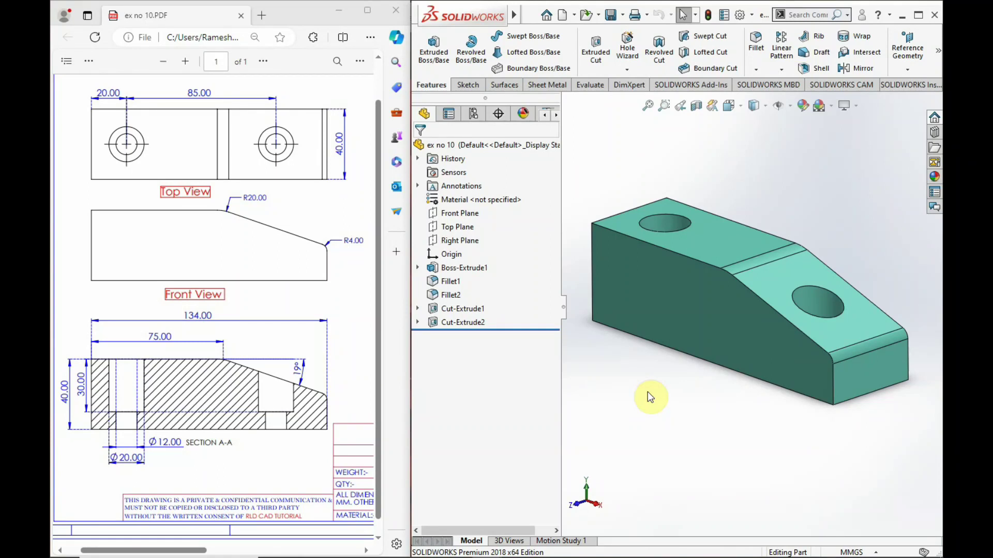
{"action": "mouse_move", "coordinate": [737, 315]}
{"action": "middle_mouse_down"}
{"action": "mouse_move", "coordinate": [724, 410]}
{"action": "mouse_move", "coordinate": [721, 311]}
{"action": "middle_mouse_up"}
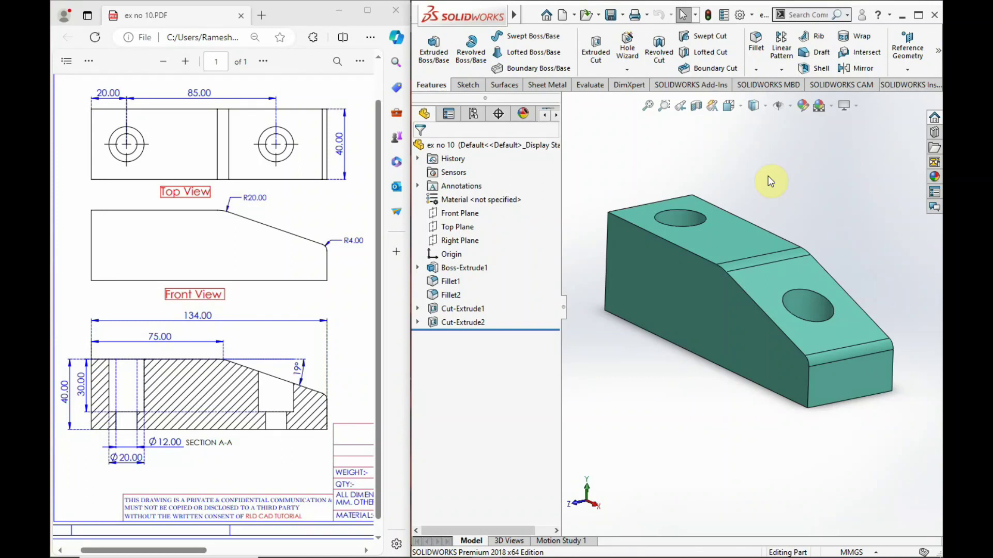
{"action": "key", "text": "ctrl+n"}
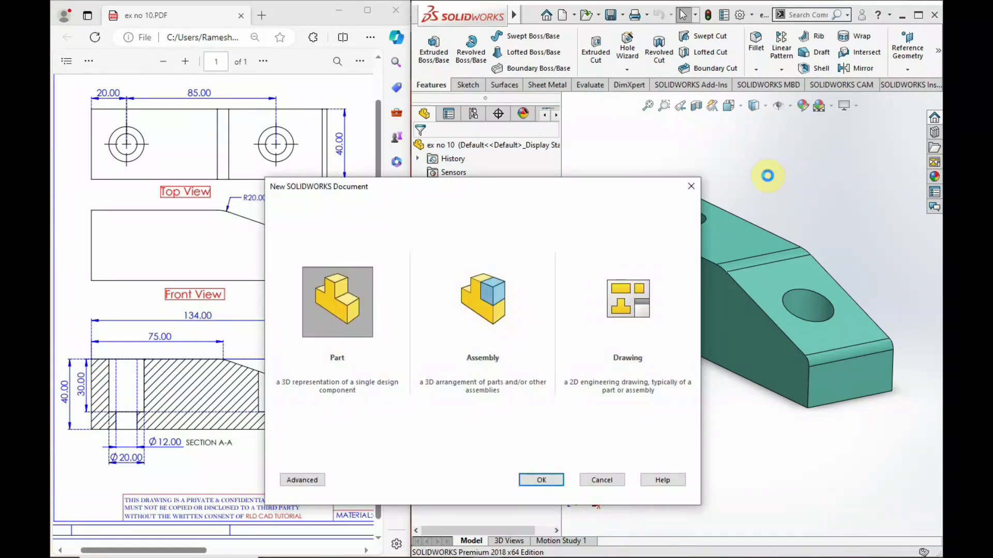
- Create a new part, Part3, and begin Sketch1 on its Front Plane
{"action": "double_click", "coordinate": [326, 336]}
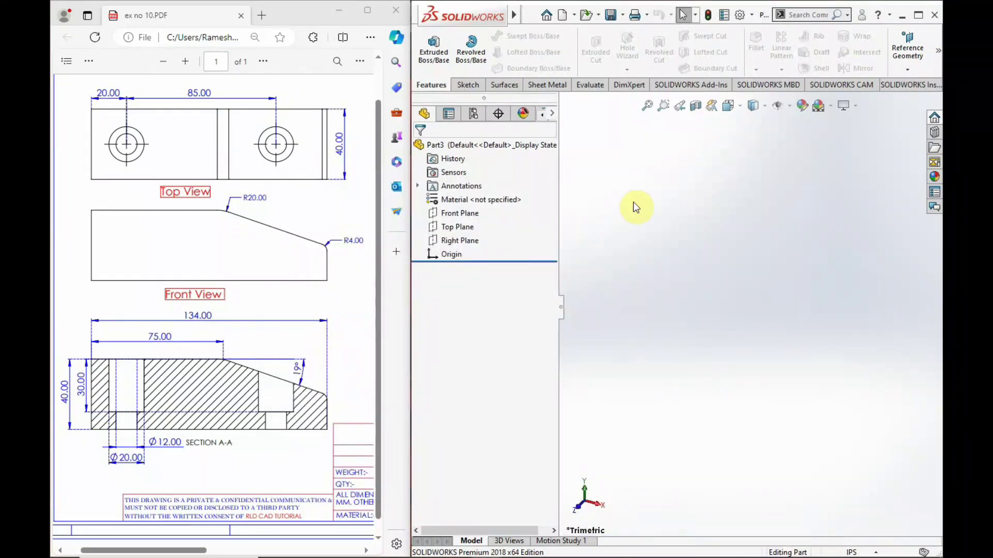
{"action": "left_click", "coordinate": [458, 212]}
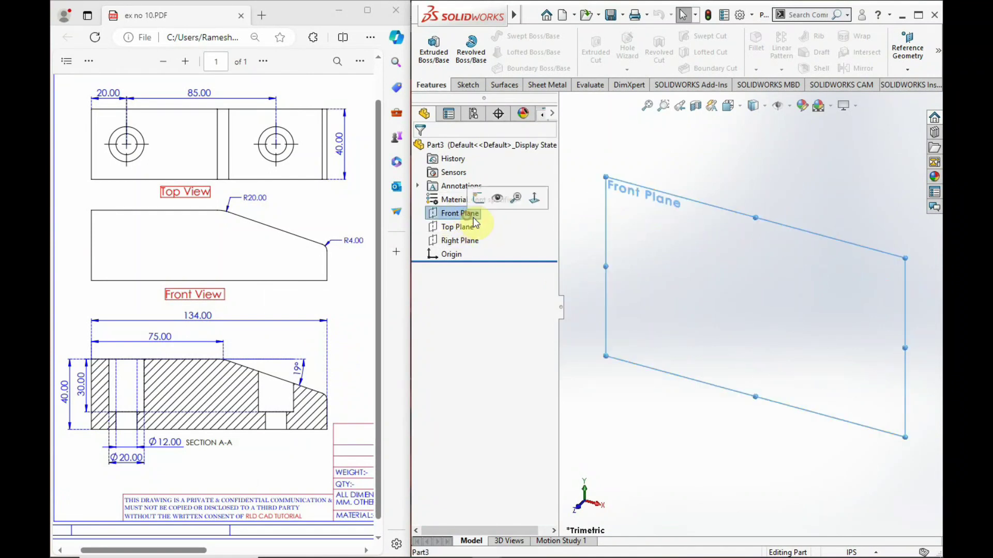
{"action": "left_click", "coordinate": [481, 197]}
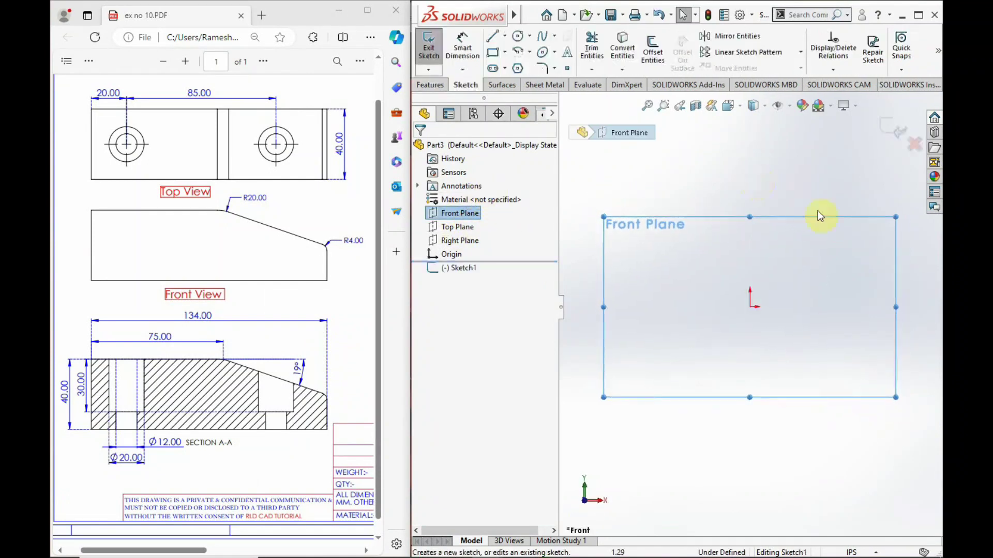
{"action": "left_click", "coordinate": [755, 195]}
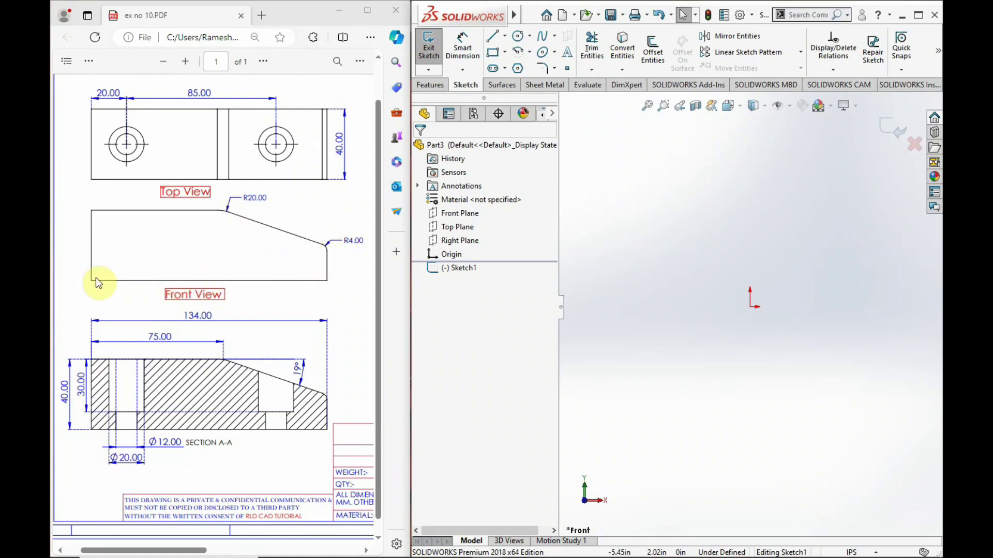
- Draw the closed profile from the origin: left edge, flat top, slope, right edge and bottom
{"action": "left_click", "coordinate": [492, 36]}
{"action": "left_click", "coordinate": [750, 306]}
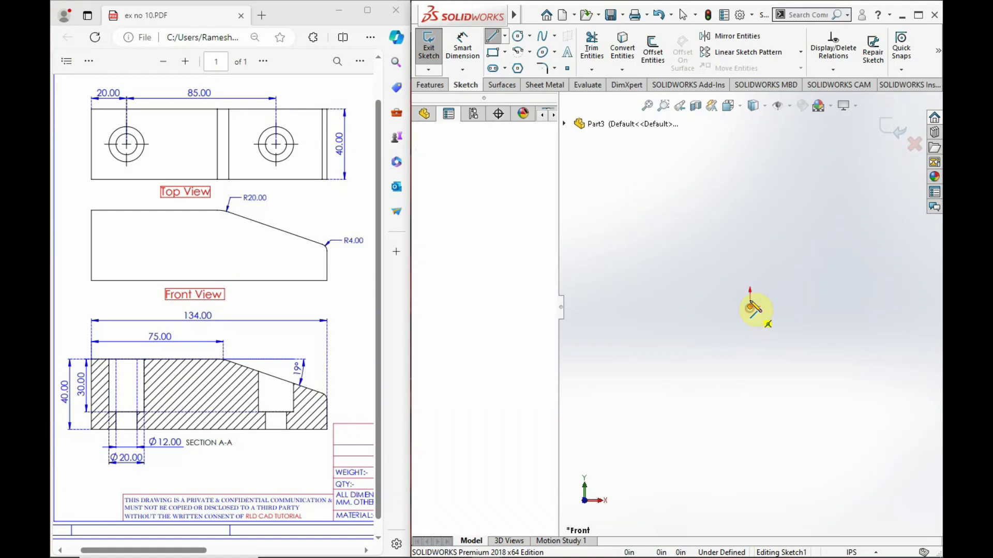
{"action": "left_click", "coordinate": [750, 234]}
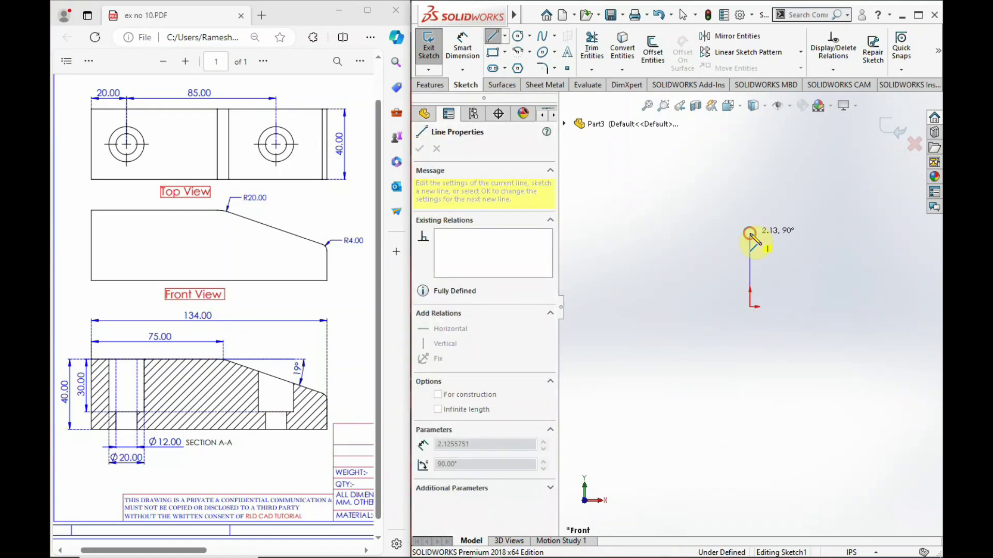
{"action": "left_click", "coordinate": [837, 233]}
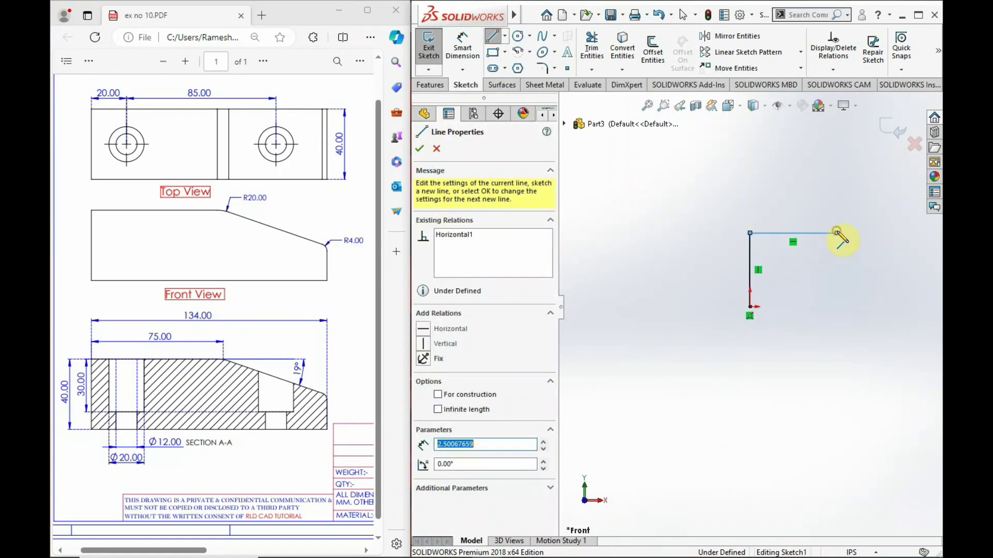
{"action": "left_click", "coordinate": [915, 264]}
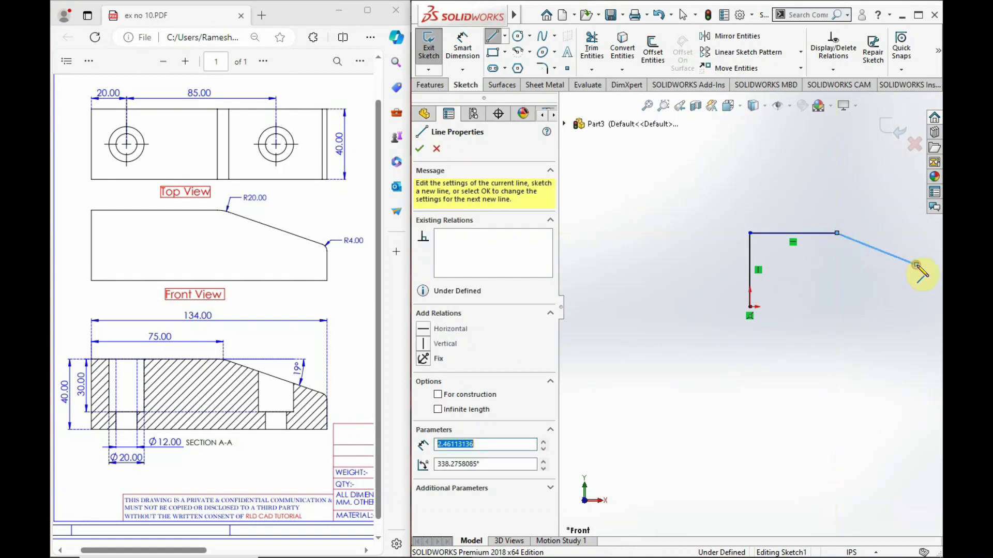
{"action": "left_click", "coordinate": [916, 306]}
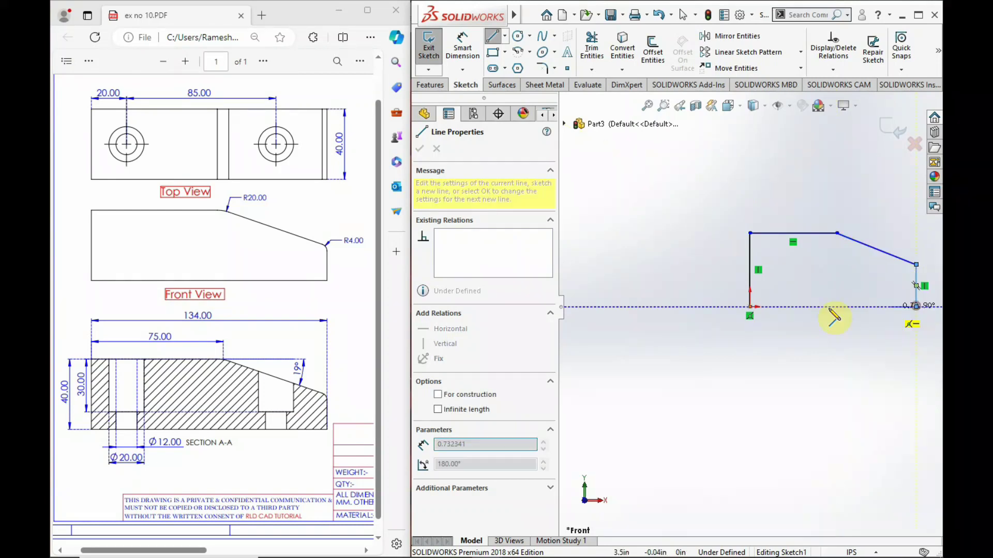
{"action": "left_click", "coordinate": [749, 307]}
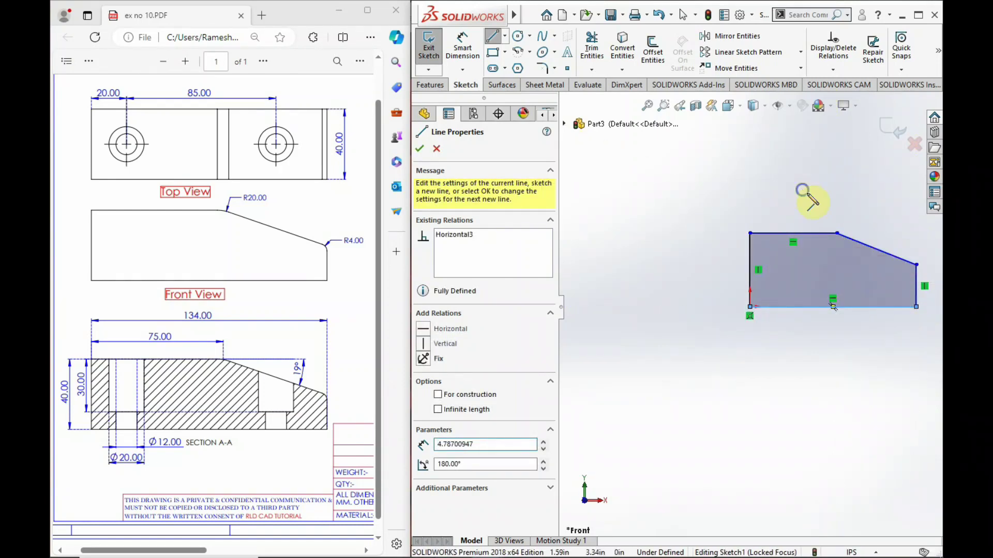
{"action": "key", "text": "Escape"}
{"action": "left_click_drag", "start_coordinate": [825, 236], "coordinate": [854, 279]}
{"action": "scroll", "coordinate": [856, 284], "scroll_direction": "down", "scroll_amount": 2}
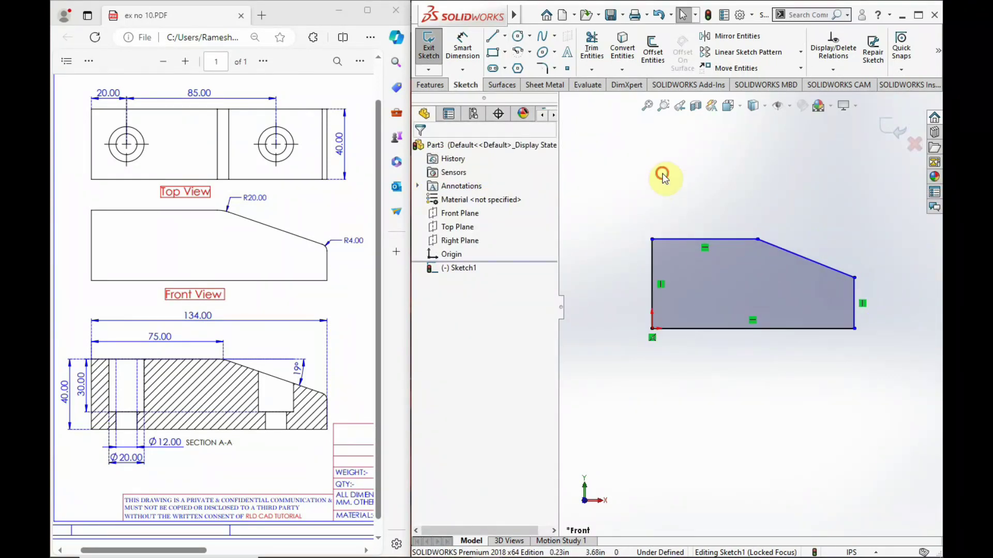
- Abandon a started dimension and switch the document units to MMGS
{"action": "left_click", "coordinate": [462, 47]}
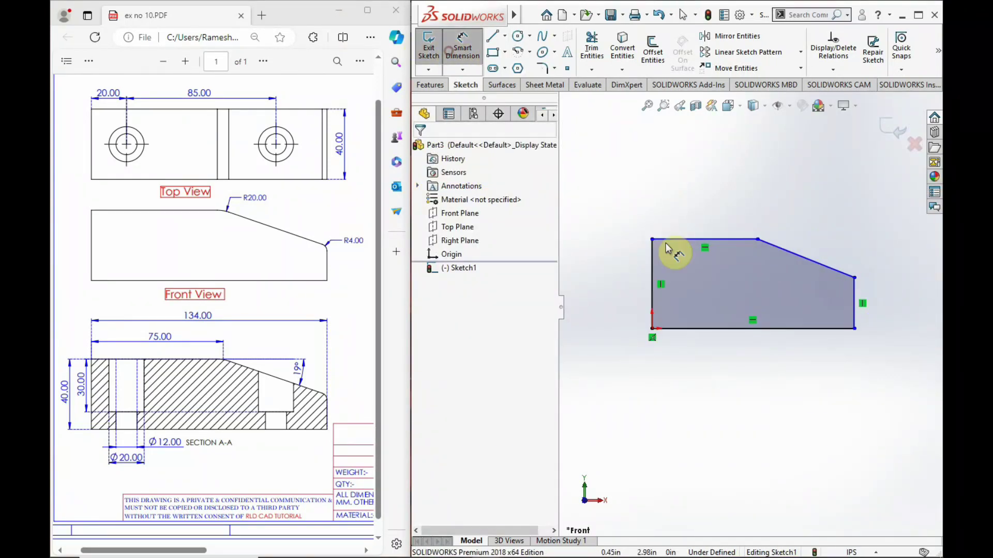
{"action": "left_click", "coordinate": [653, 269]}
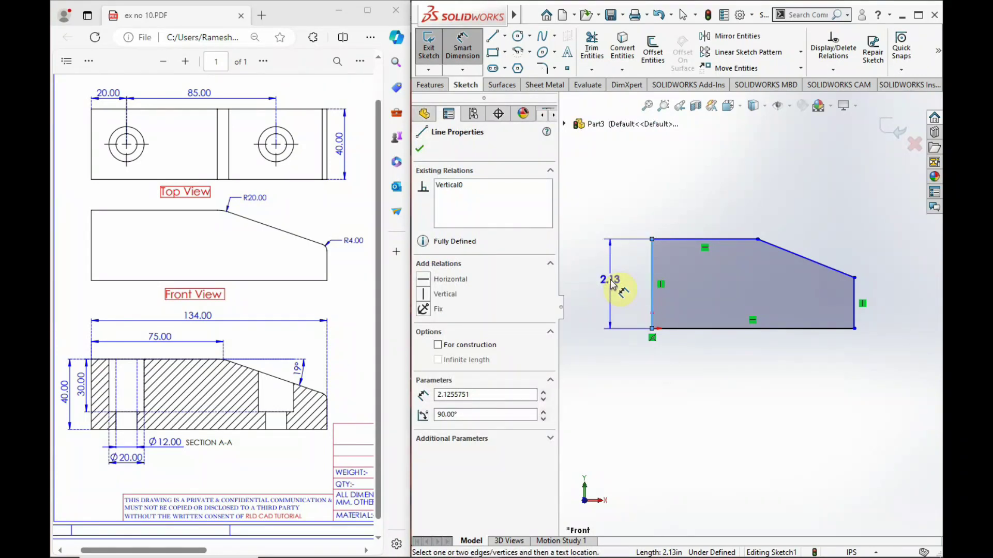
{"action": "key", "text": "Escape"}
{"action": "left_click", "coordinate": [866, 552]}
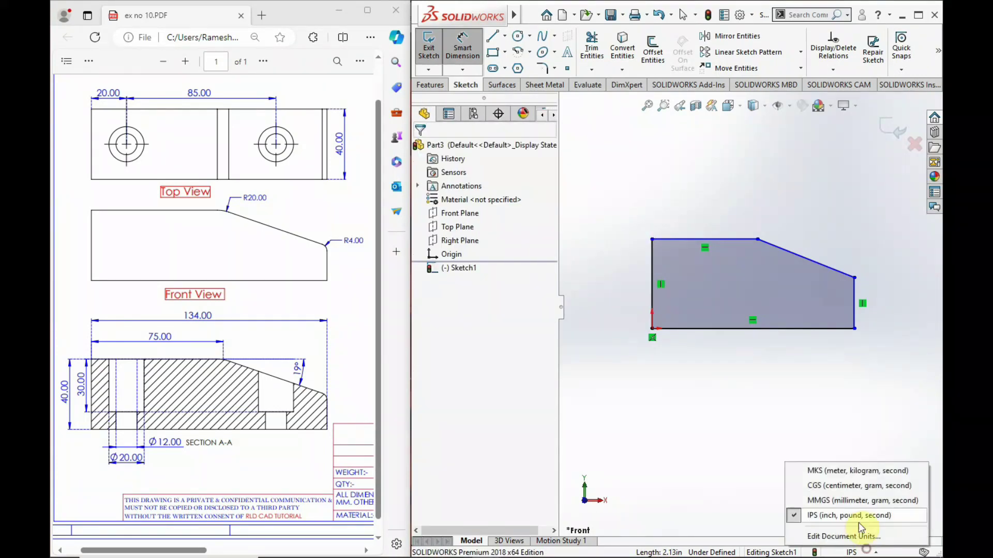
{"action": "left_click", "coordinate": [822, 504]}
{"action": "key", "text": "ctrl+b"}
- Exit Sketch1 and reopen it for editing
{"action": "left_click", "coordinate": [437, 266]}
{"action": "left_click", "coordinate": [449, 229]}
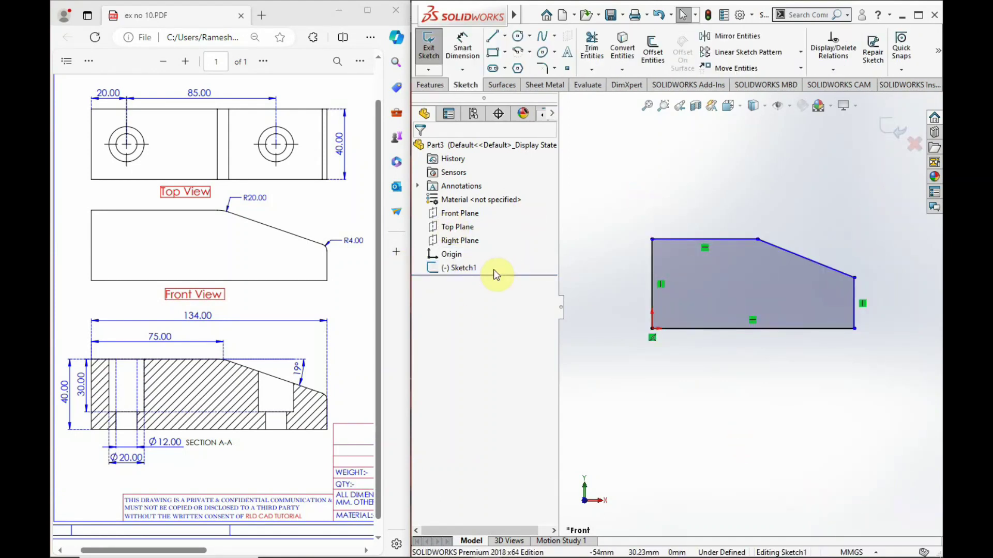
{"action": "left_click", "coordinate": [428, 45]}
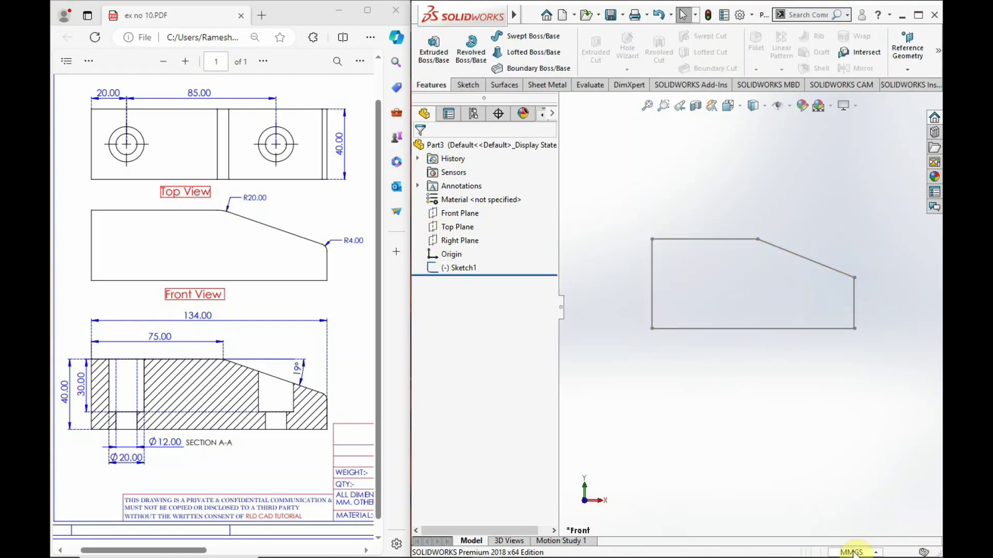
{"action": "left_click", "coordinate": [453, 266]}
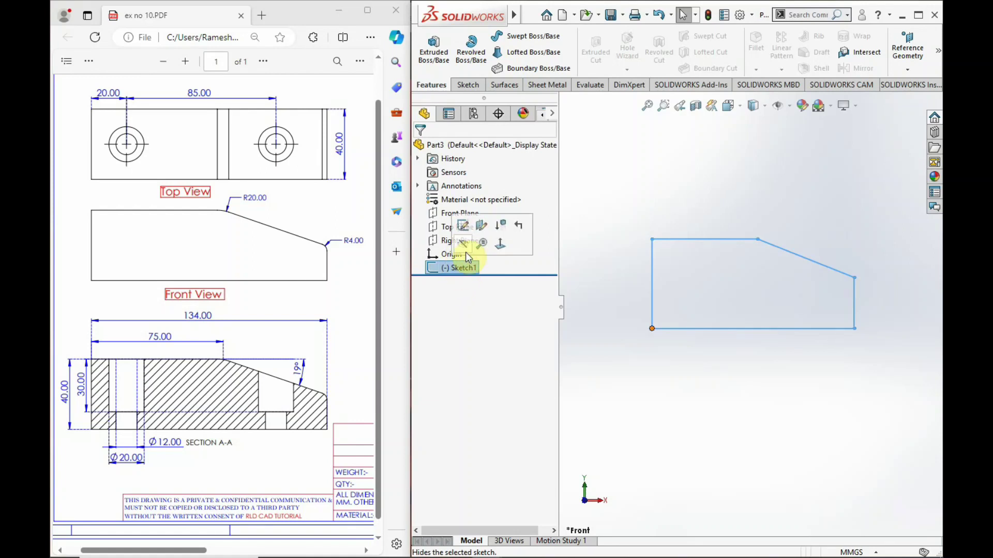
{"action": "left_click", "coordinate": [464, 224]}
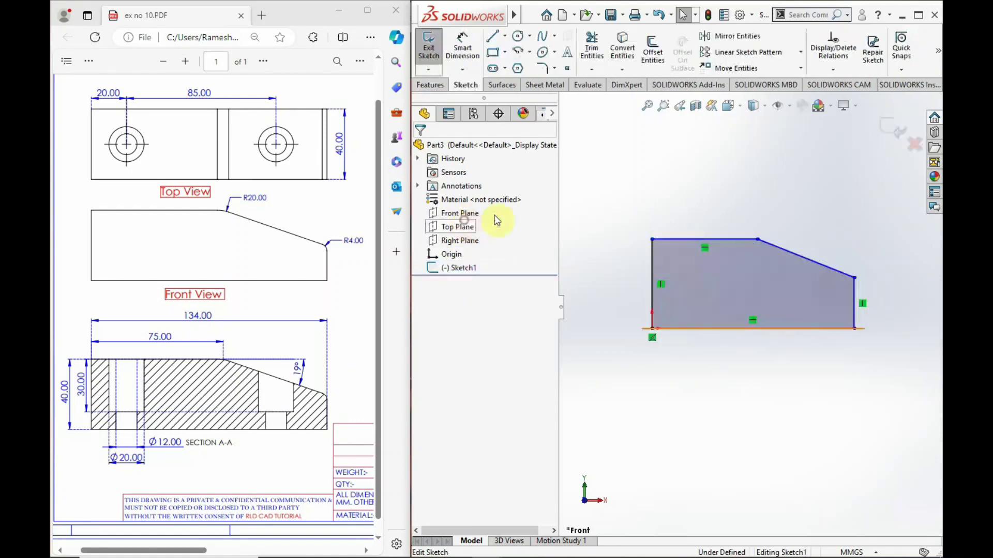
- Dimension the left edge to 40 mm and the top edge to 75 mm
{"action": "left_click", "coordinate": [465, 58]}
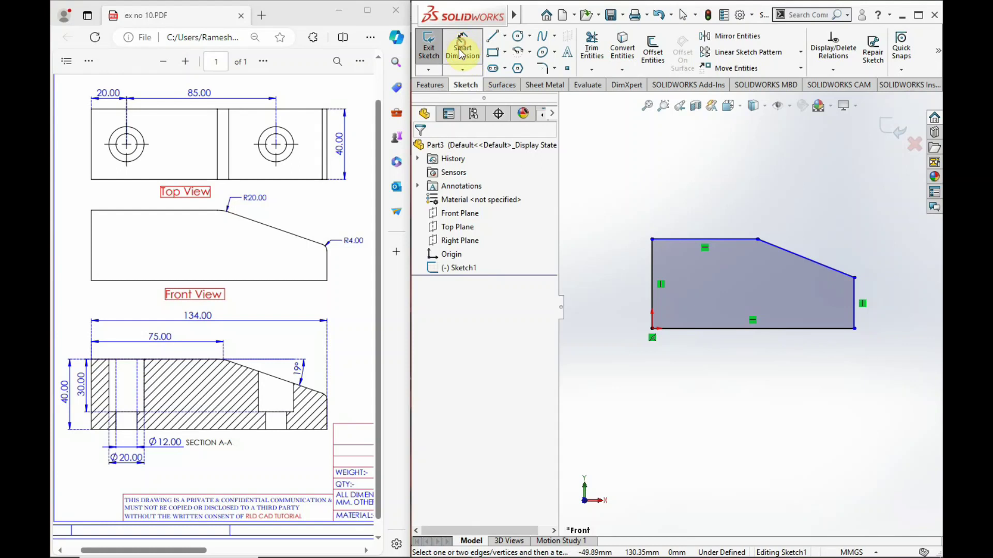
{"action": "left_click", "coordinate": [654, 274]}
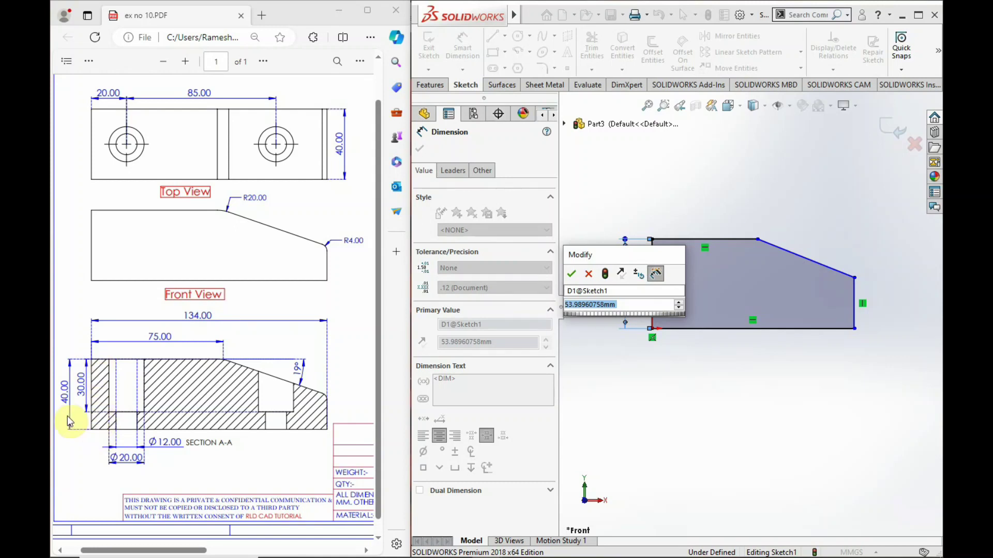
{"action": "type", "text": "40"}
{"action": "key", "text": "Return"}
{"action": "left_click", "coordinate": [749, 213]}
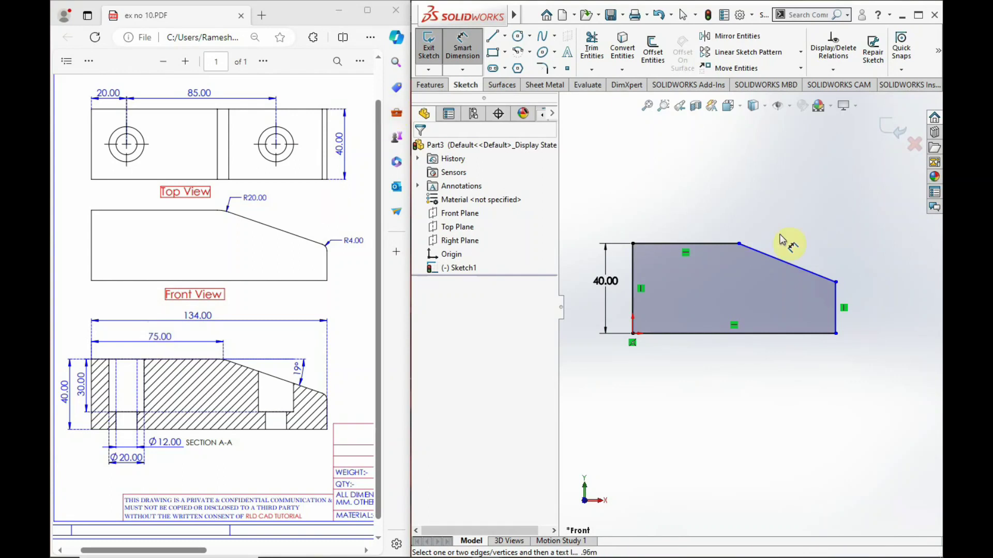
{"action": "left_click", "coordinate": [712, 243]}
{"action": "left_click", "coordinate": [687, 221]}
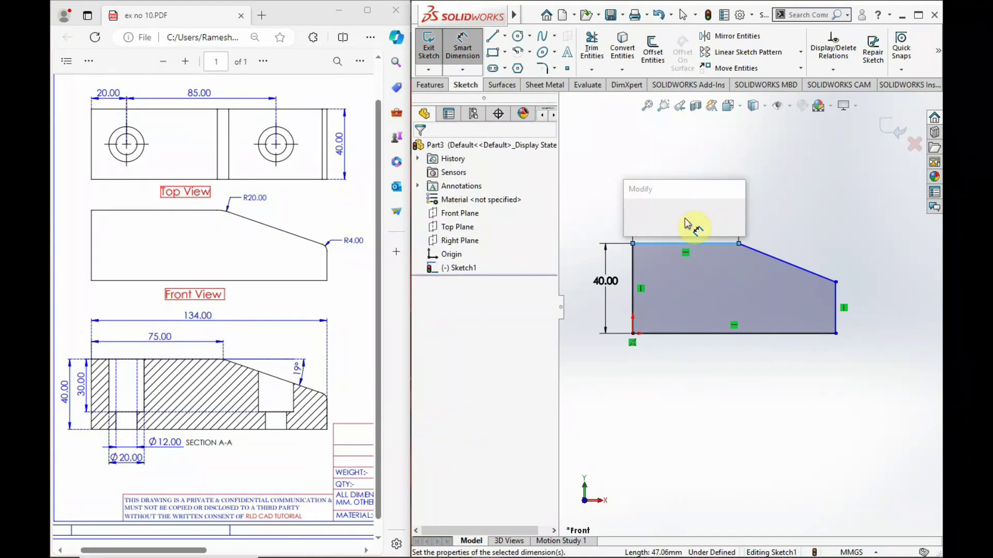
{"action": "type", "text": "75"}
{"action": "key", "text": "Return"}
{"action": "key", "text": "Escape"}
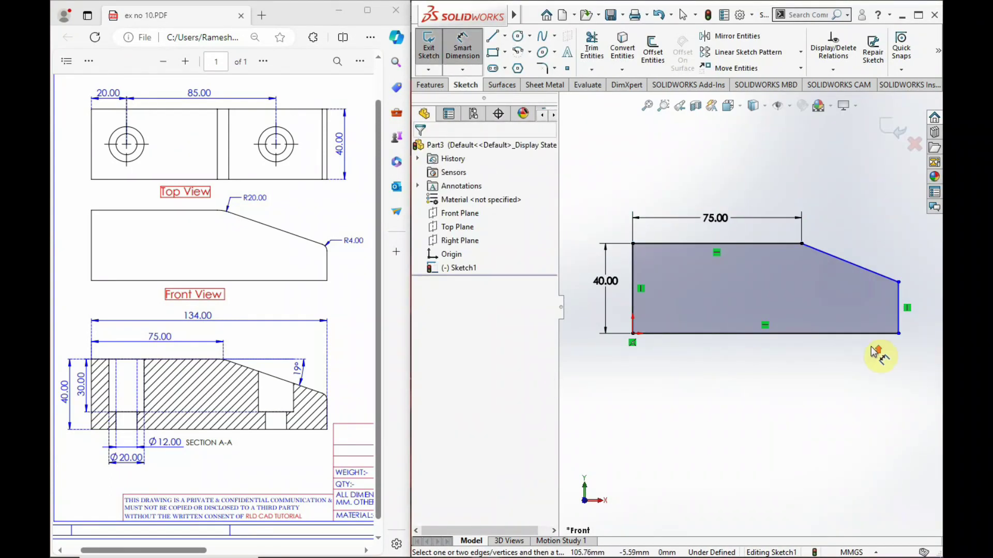
{"action": "key", "text": "z"}
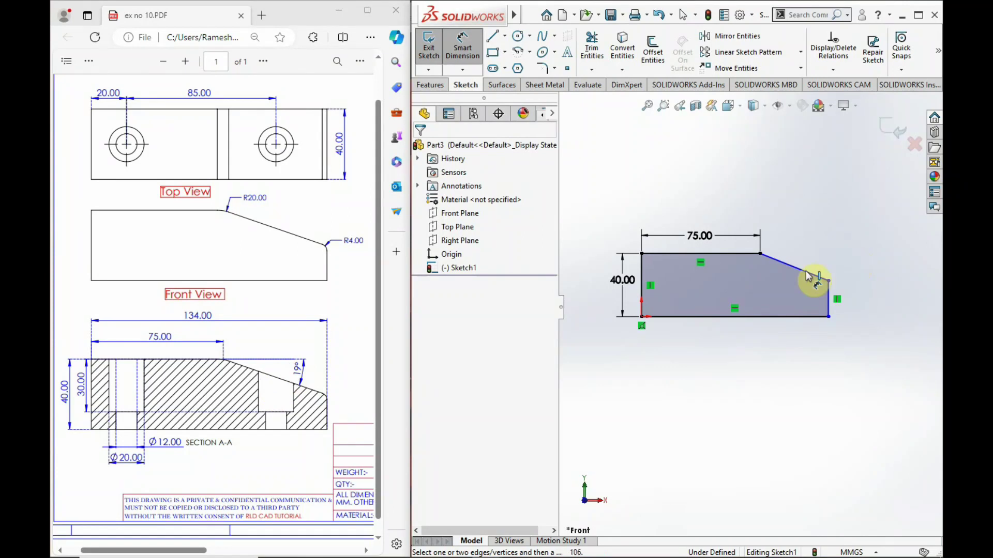
- Set the angle between the slope and the top edge to 19°
{"action": "left_click", "coordinate": [780, 263]}
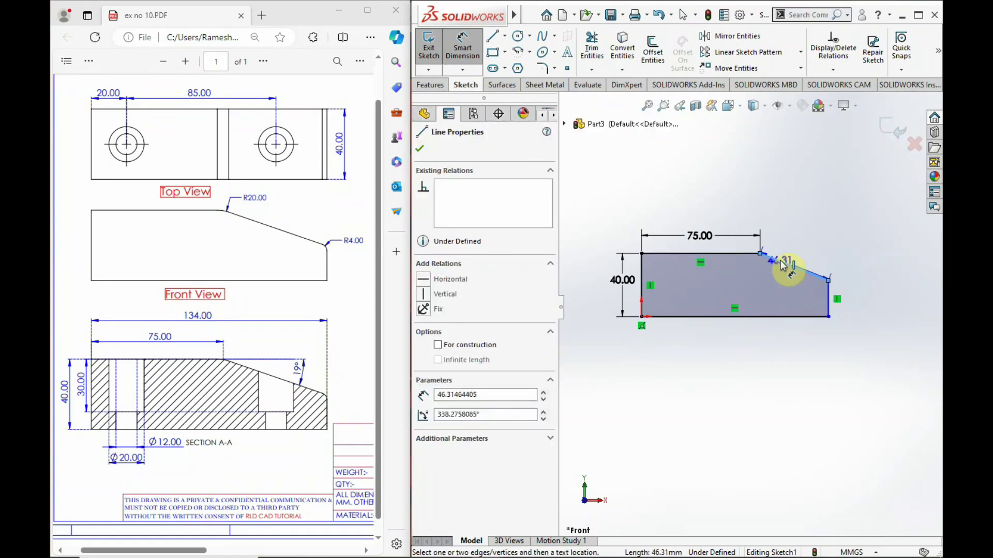
{"action": "left_click", "coordinate": [741, 257]}
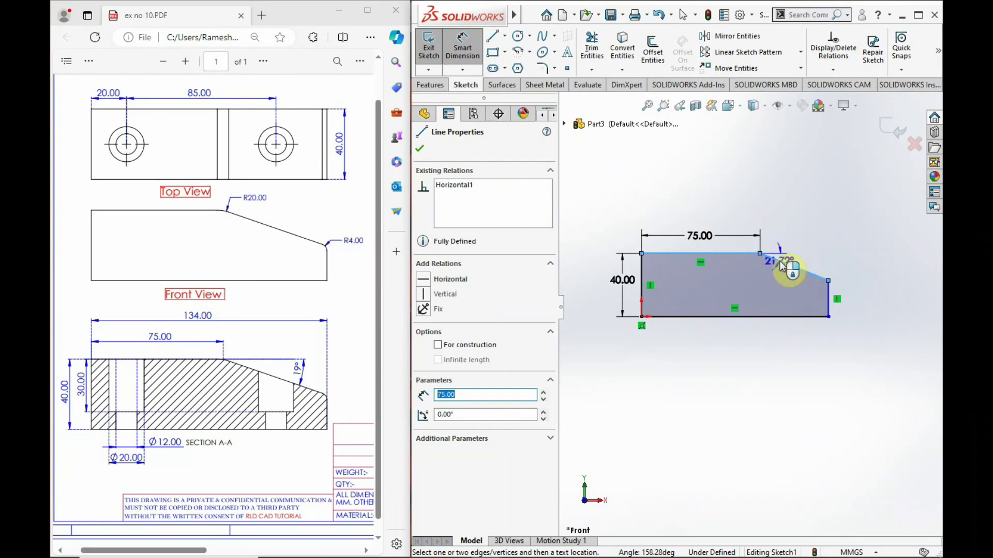
{"action": "left_click", "coordinate": [870, 279]}
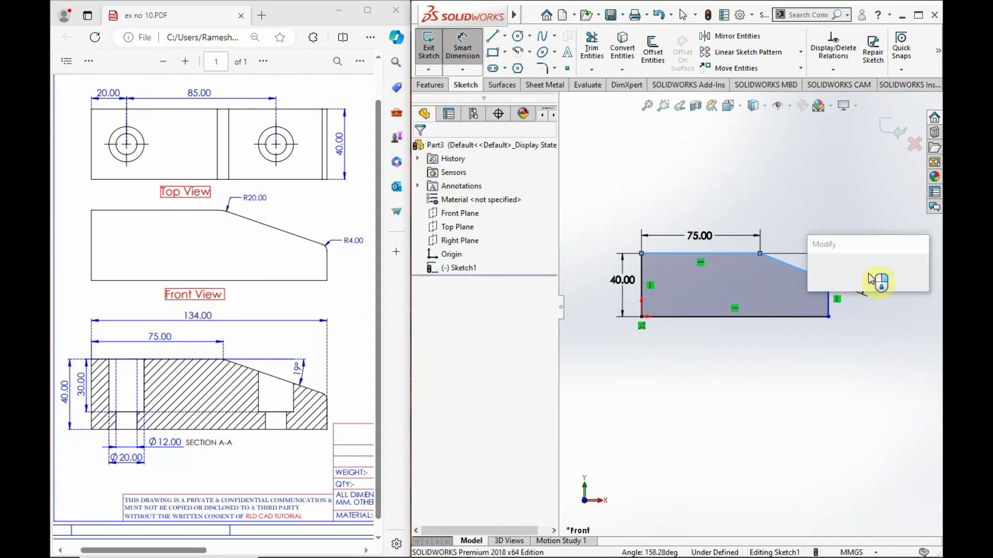
{"action": "type", "text": "190"}
{"action": "key", "text": "BackSpace"}
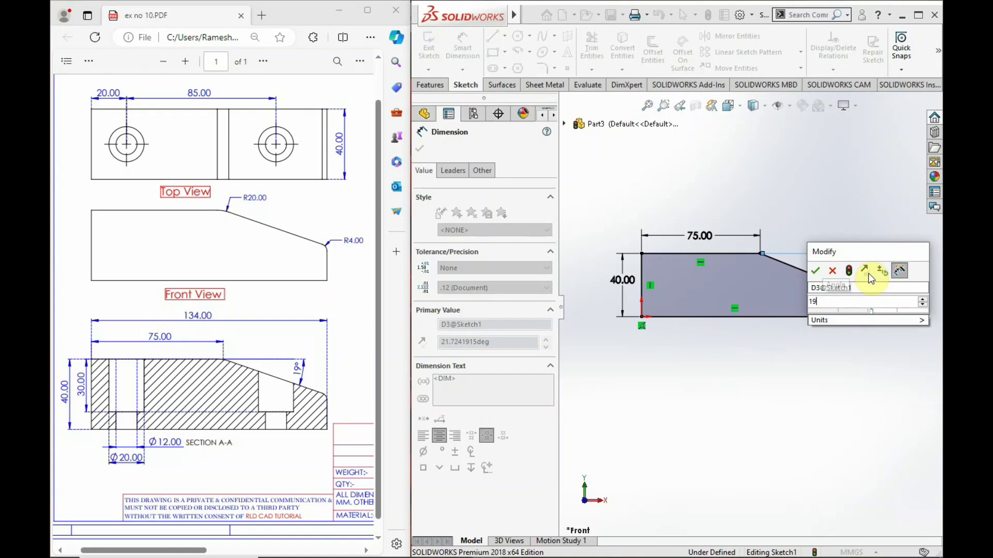
{"action": "key", "text": "Return"}
{"action": "scroll", "coordinate": [850, 326], "scroll_direction": "down", "scroll_amount": 2}
{"action": "scroll", "coordinate": [627, 288], "scroll_direction": "up", "scroll_amount": 3}
{"action": "scroll", "coordinate": [741, 314], "scroll_direction": "up", "scroll_amount": 1}
{"action": "scroll", "coordinate": [741, 314], "scroll_direction": "down", "scroll_amount": 2}
{"action": "left_click", "coordinate": [745, 176]}
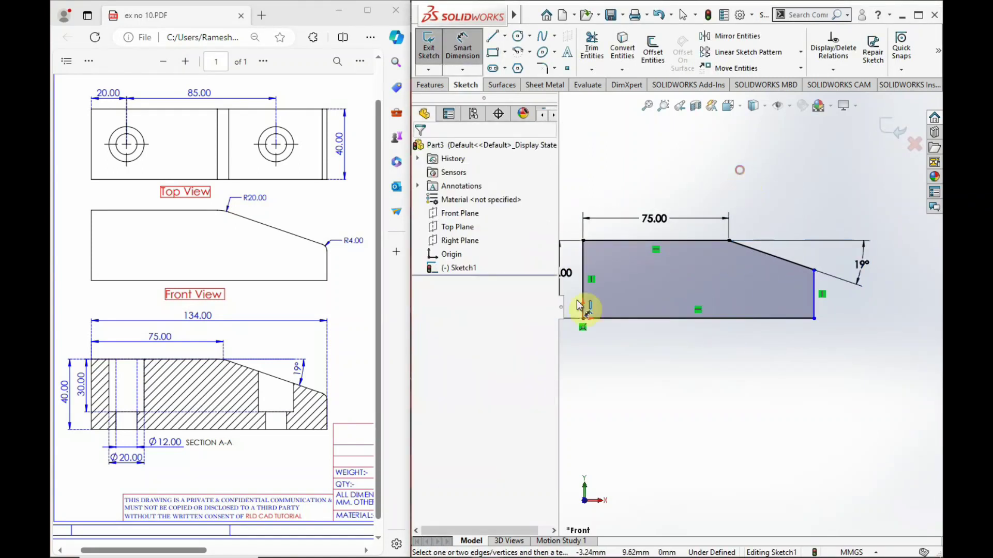
- Dimension the bottom edge to a 134 mm overall length, fully defining Sketch1
{"action": "left_click", "coordinate": [759, 325]}
{"action": "left_click", "coordinate": [188, 319]}
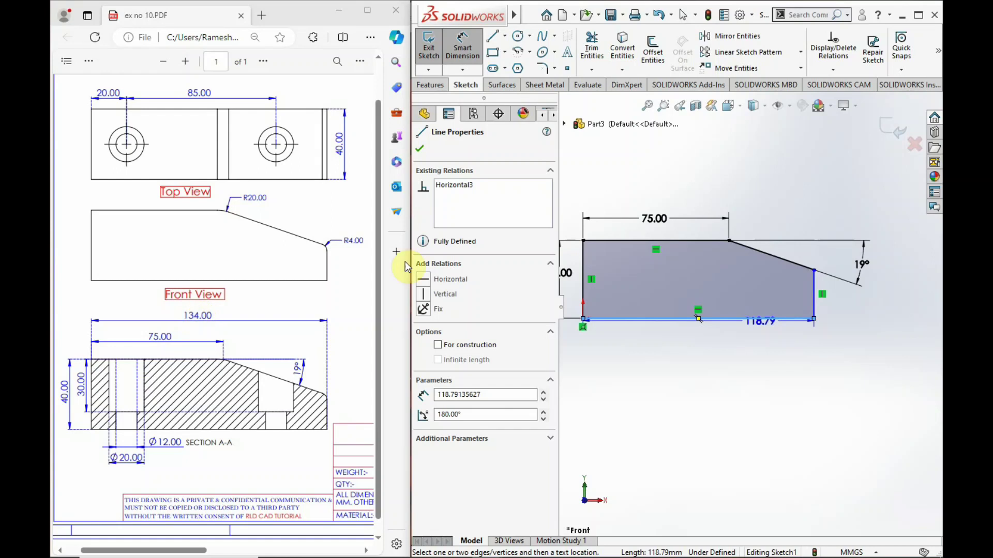
{"action": "left_click", "coordinate": [702, 356]}
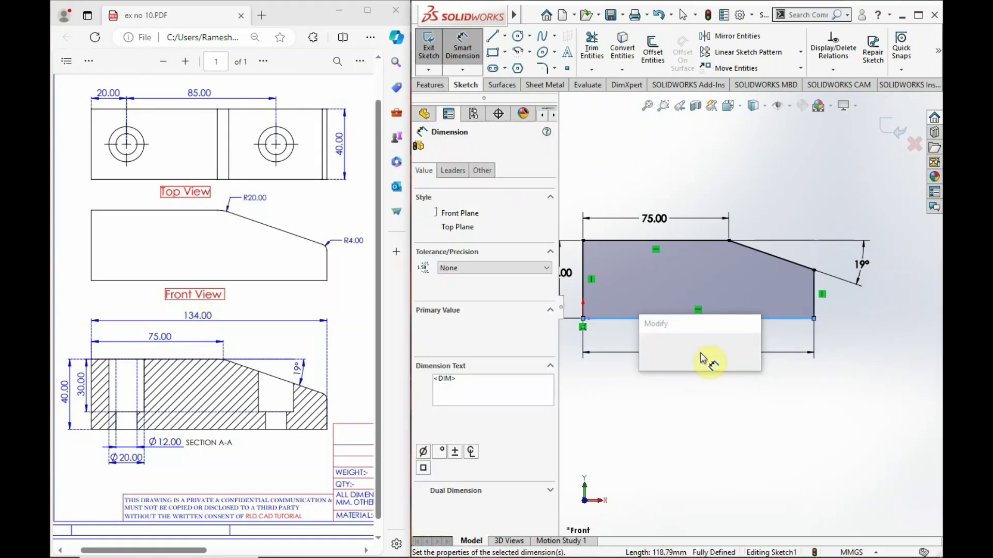
{"action": "type", "text": "134"}
{"action": "key", "text": "Return"}
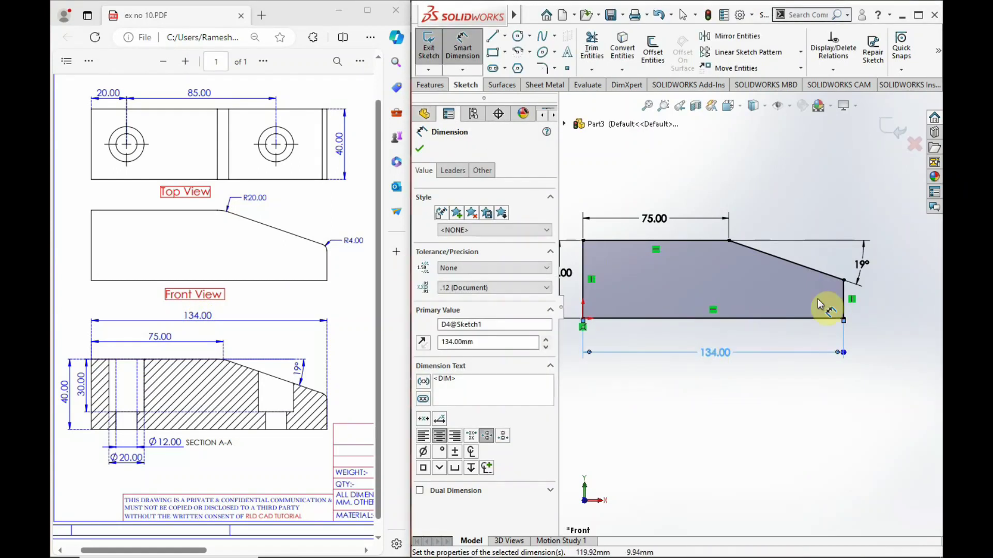
{"action": "scroll", "coordinate": [826, 306], "scroll_direction": "down", "scroll_amount": 2}
{"action": "scroll", "coordinate": [714, 284], "scroll_direction": "up", "scroll_amount": 2}
{"action": "key", "text": "Escape"}
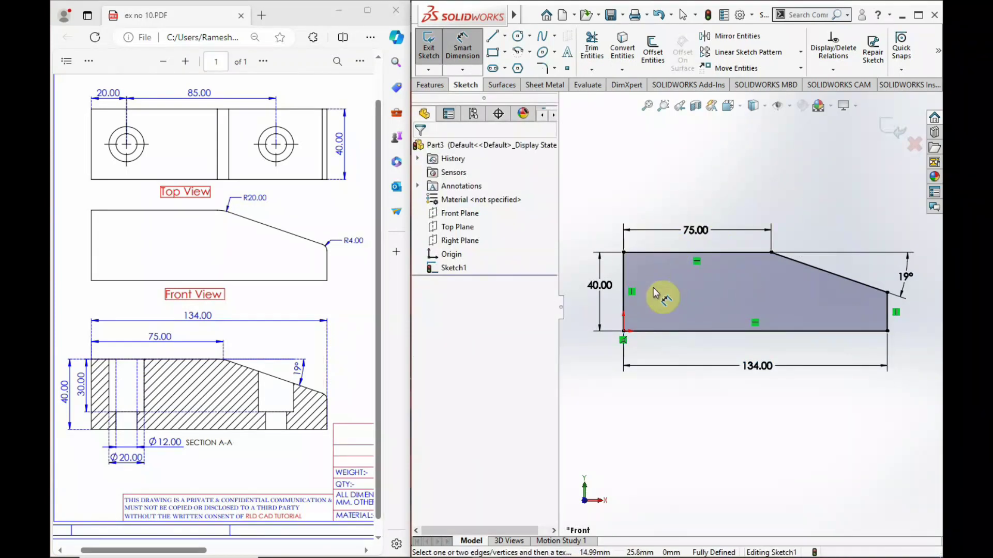
{"action": "scroll", "coordinate": [874, 353], "scroll_direction": "down", "scroll_amount": 1}
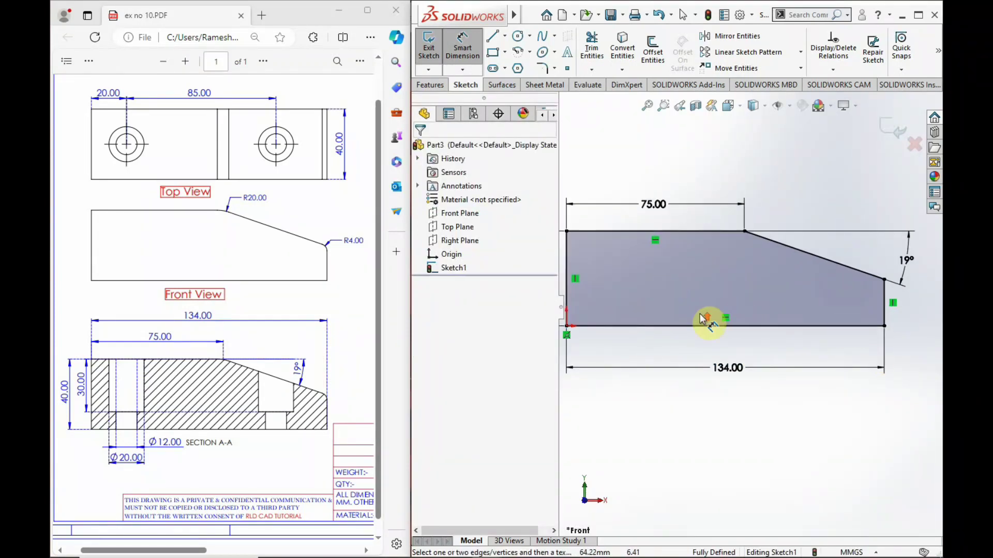
{"action": "scroll", "coordinate": [701, 318], "scroll_direction": "up", "scroll_amount": 1}
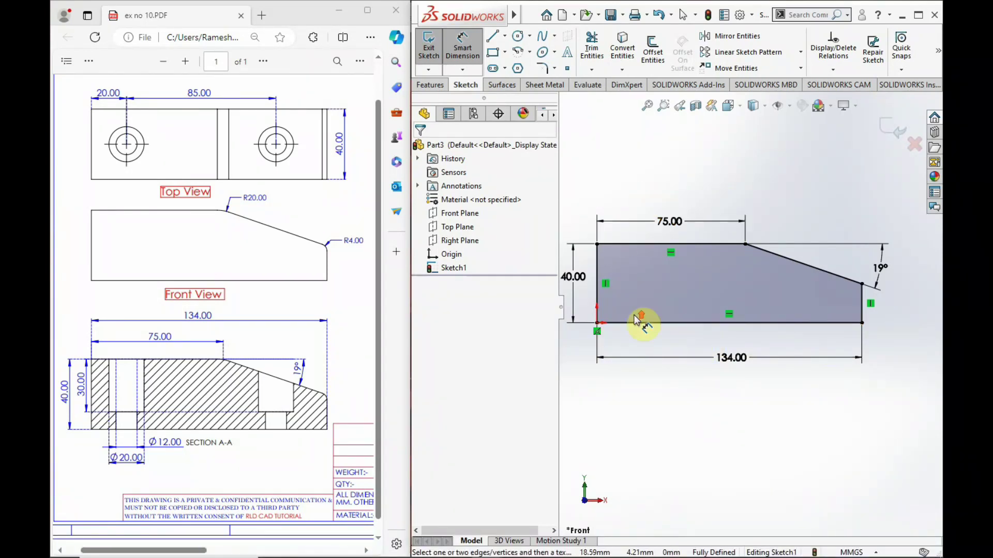
{"action": "scroll", "coordinate": [734, 294], "scroll_direction": "up", "scroll_amount": 1}
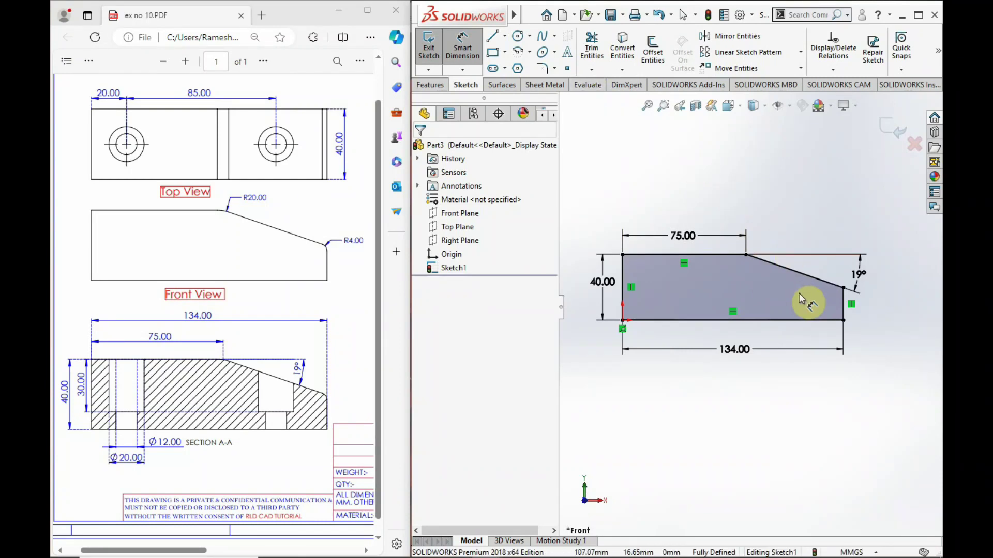
- Start an Extruded Boss/Base of the sketch from the Features tab
{"action": "left_click", "coordinate": [429, 84]}
{"action": "left_click", "coordinate": [439, 47]}
{"action": "left_click", "coordinate": [476, 223]}
- Extrude the profile Mid Plane to a 40 mm depth, creating Boss-Extrude1
{"action": "left_click", "coordinate": [468, 273]}
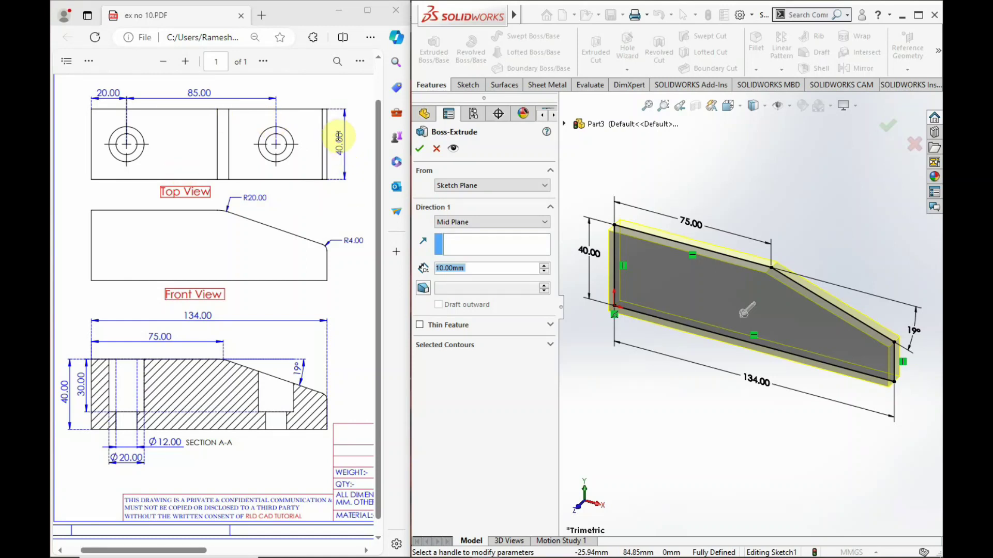
{"action": "type", "text": "40"}
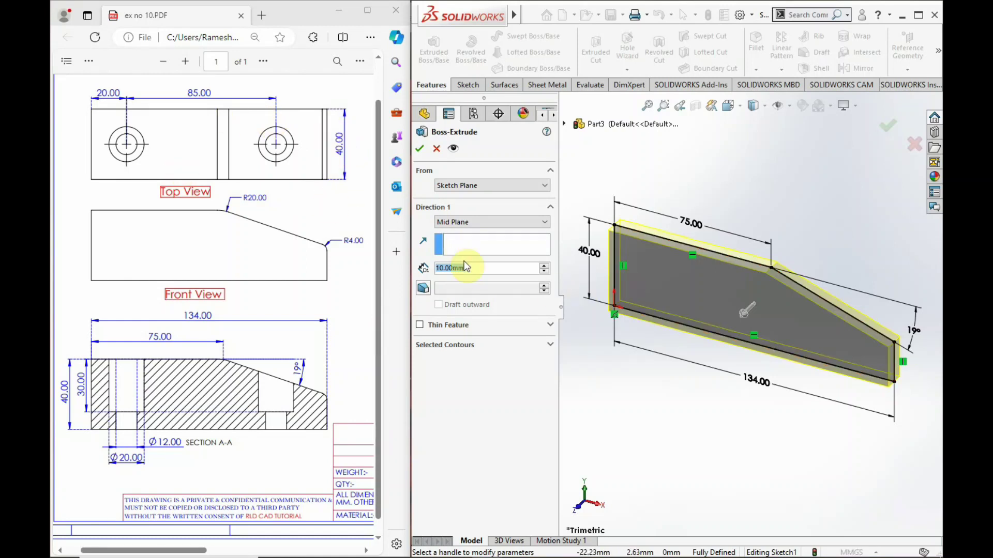
{"action": "key", "text": "Return"}
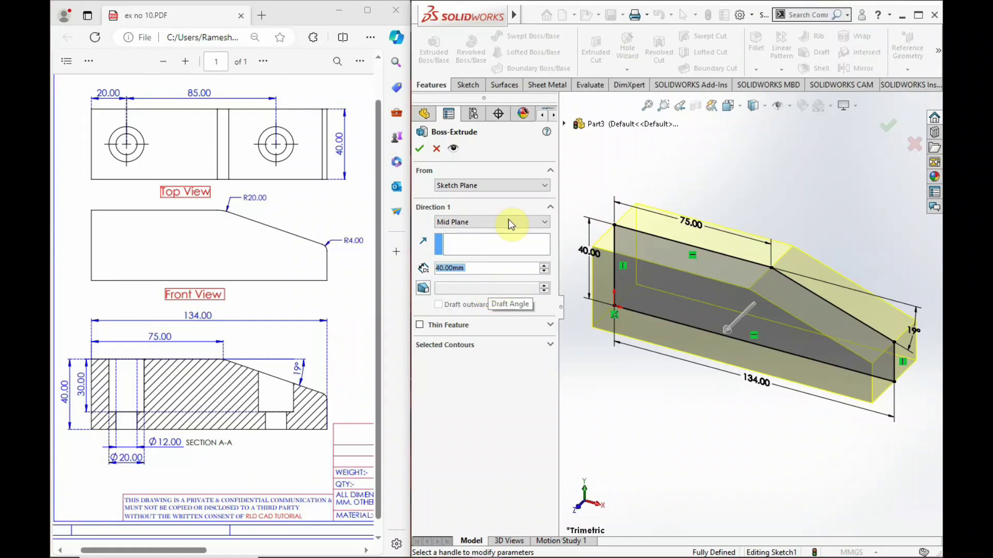
{"action": "left_click", "coordinate": [419, 149]}
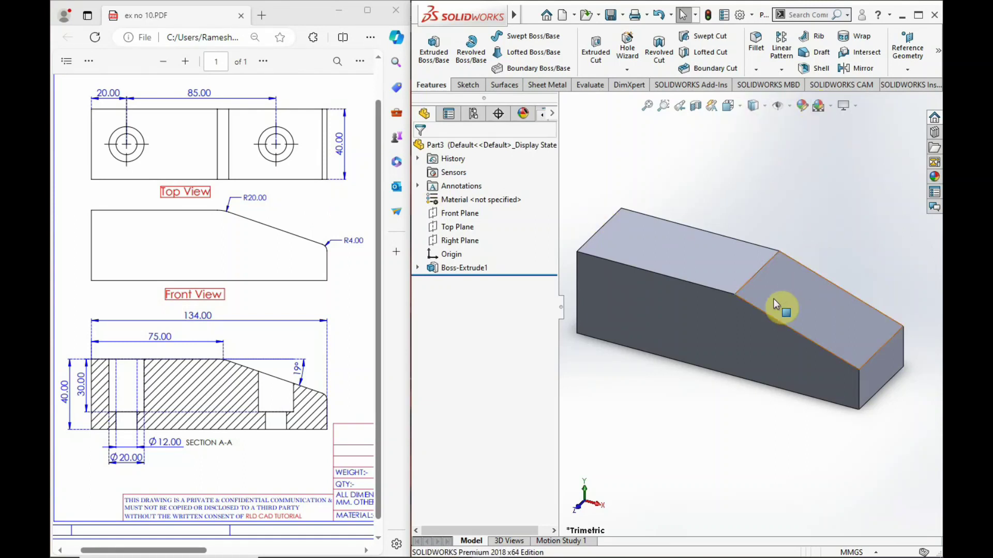
- Fillet the edge between the top and sloped faces with a 20 mm radius
{"action": "left_click", "coordinate": [759, 272]}
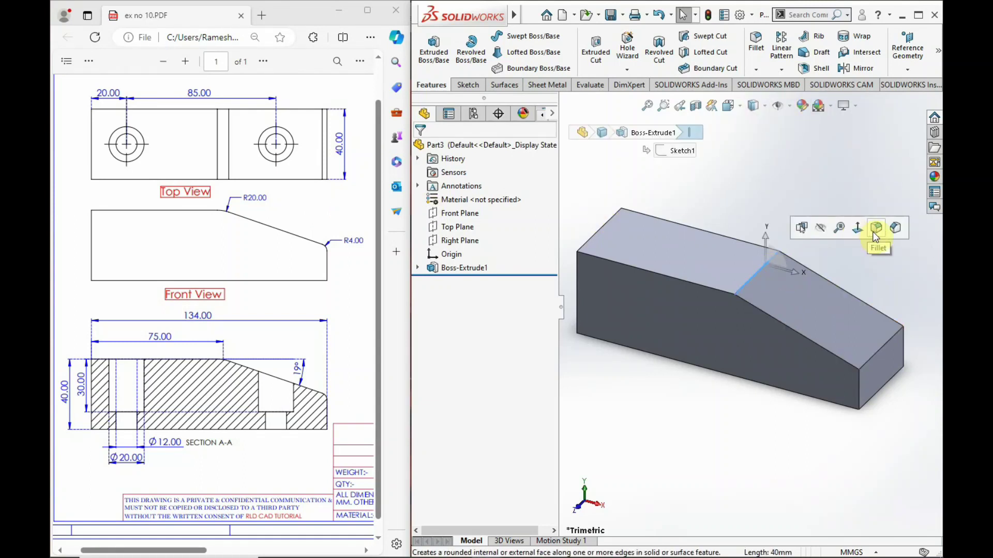
{"action": "left_click", "coordinate": [875, 228]}
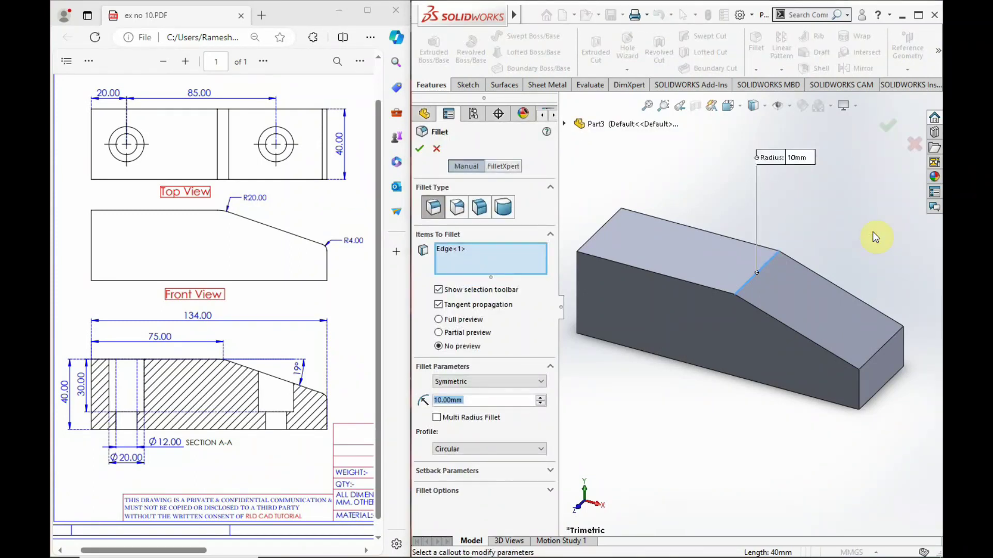
{"action": "type", "text": "1"}
{"action": "type", "text": "0"}
{"action": "key", "text": "Return"}
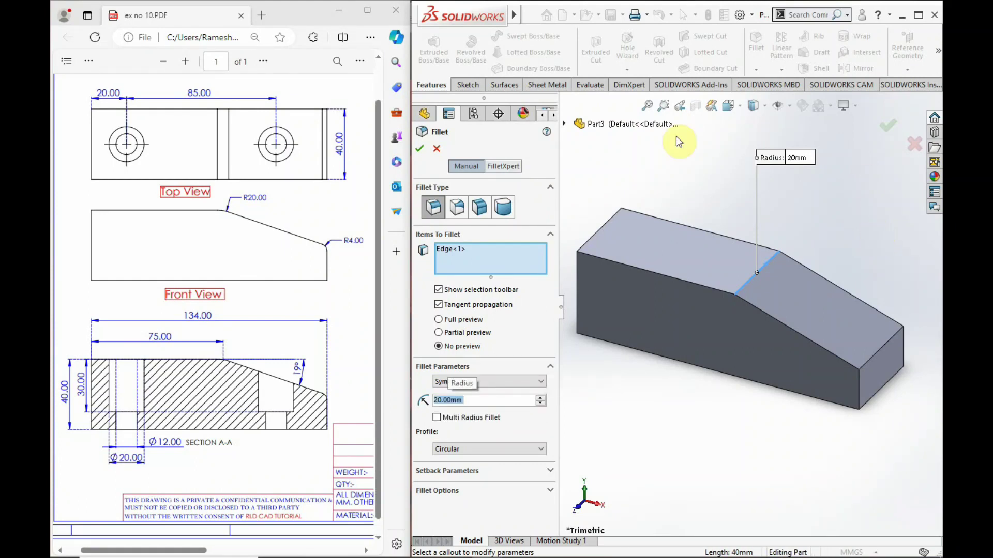
{"action": "left_click", "coordinate": [419, 148]}
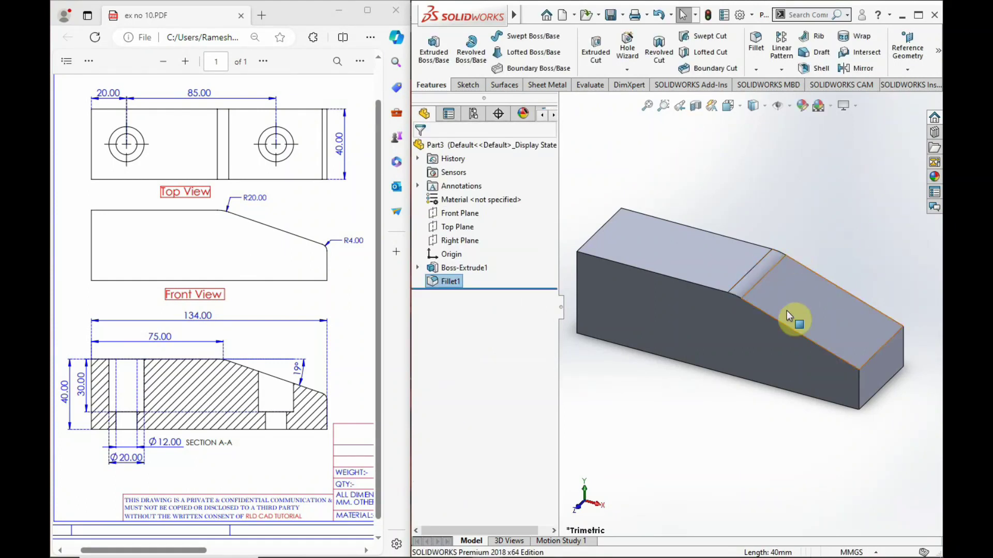
- Fillet the edge at the slope's lower end with a 4 mm radius
{"action": "left_click", "coordinate": [874, 351]}
{"action": "left_click", "coordinate": [851, 240]}
{"action": "left_click", "coordinate": [870, 349]}
{"action": "left_click", "coordinate": [909, 313]}
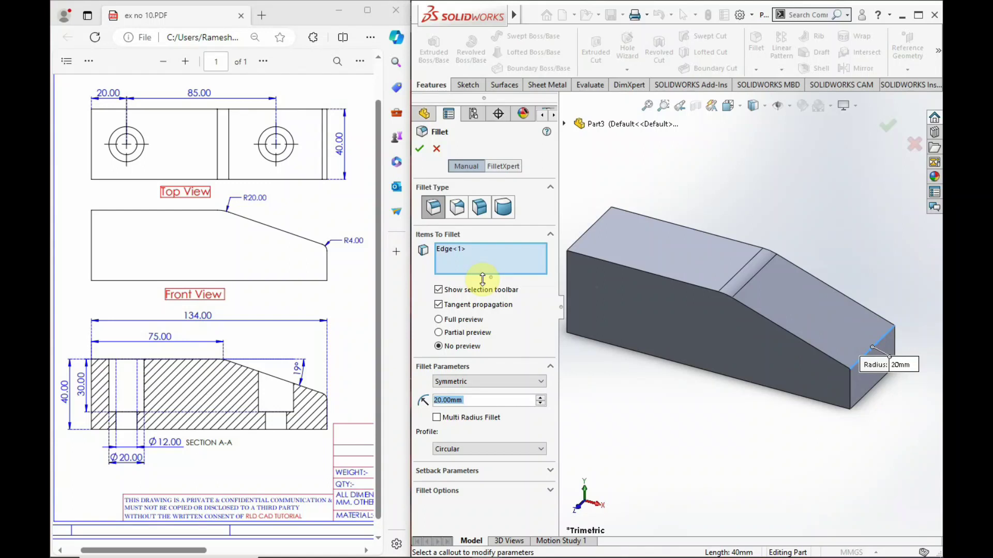
{"action": "type", "text": "4"}
{"action": "key", "text": "Return"}
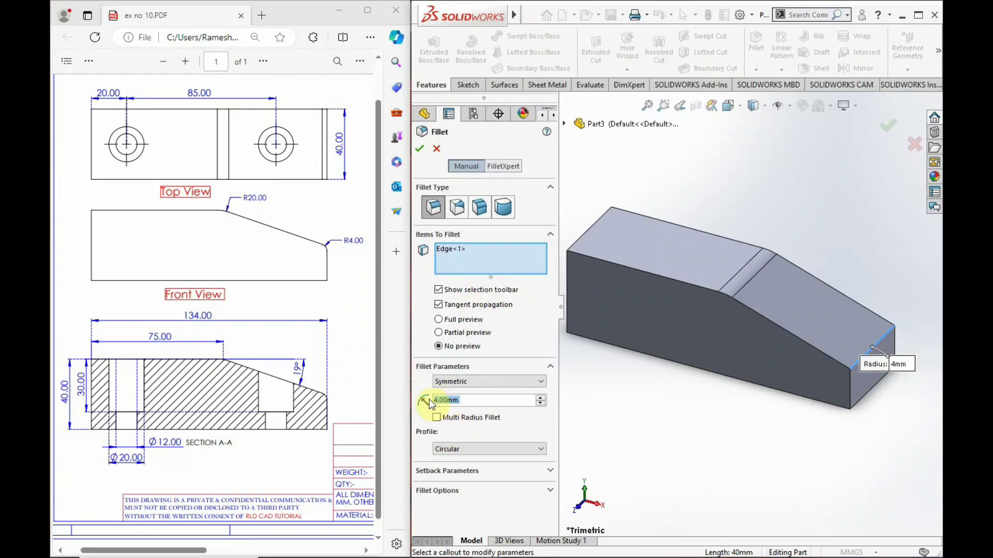
{"action": "left_click", "coordinate": [420, 149]}
{"action": "scroll", "coordinate": [895, 355], "scroll_direction": "up", "scroll_amount": 1}
{"action": "scroll", "coordinate": [886, 355], "scroll_direction": "up", "scroll_amount": 1}
{"action": "scroll", "coordinate": [804, 235], "scroll_direction": "up", "scroll_amount": 1}
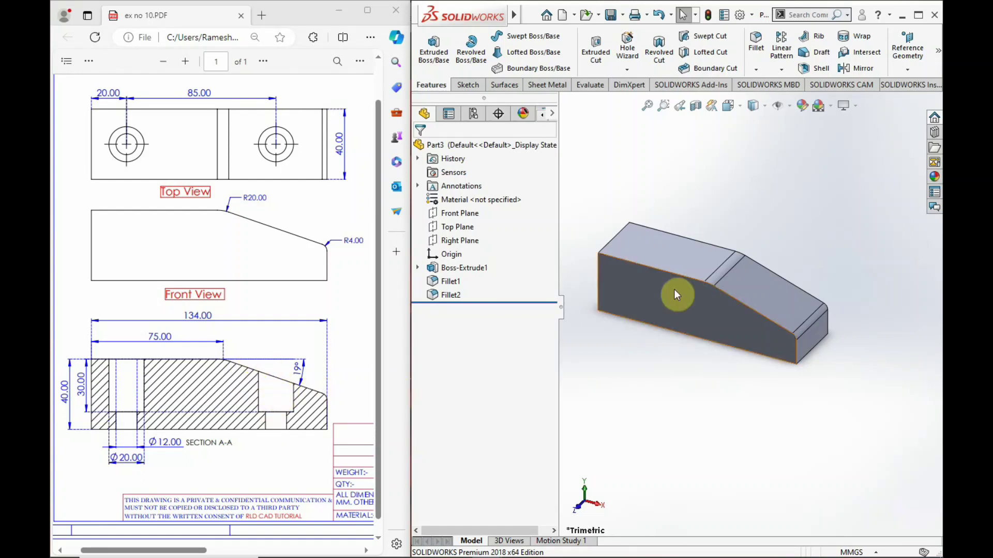
- Start Sketch2 on the block's top face and switch to the Top view
{"action": "left_click", "coordinate": [676, 256]}
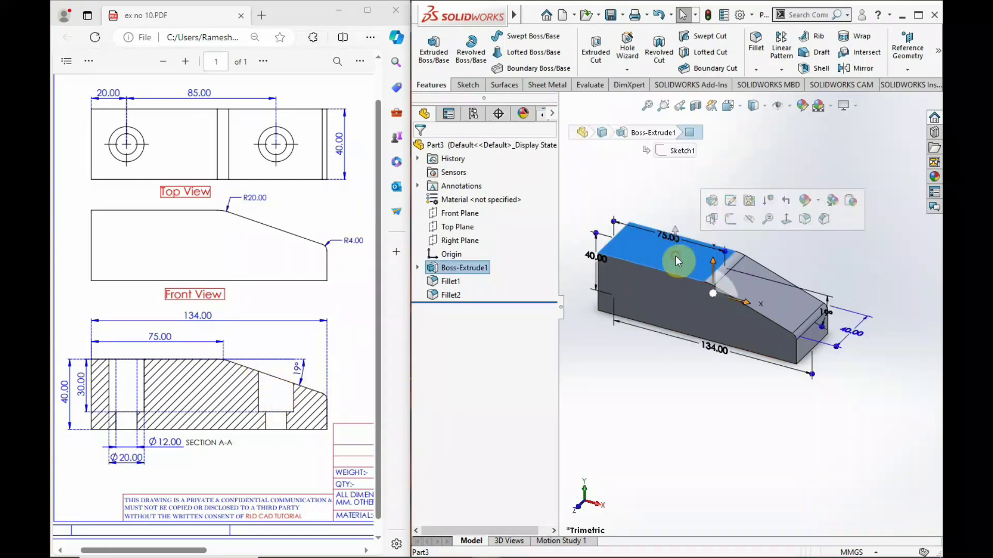
{"action": "left_click", "coordinate": [681, 198]}
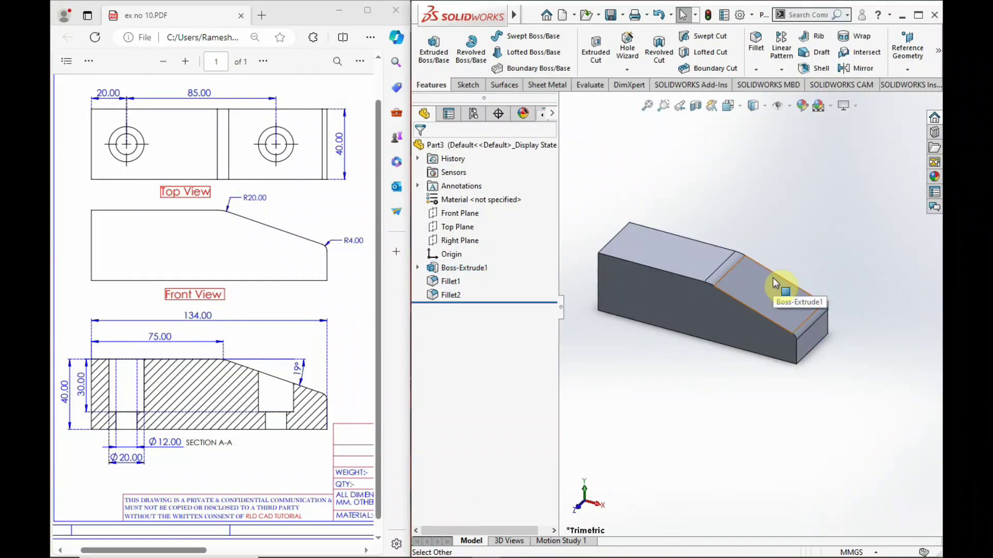
{"action": "left_click", "coordinate": [674, 264]}
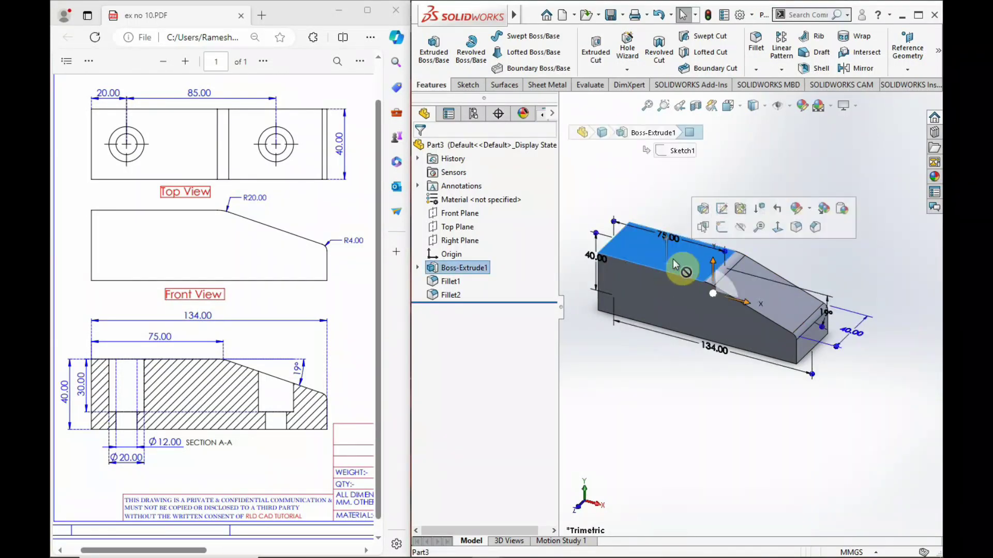
{"action": "left_click", "coordinate": [721, 227]}
{"action": "left_click", "coordinate": [741, 107]}
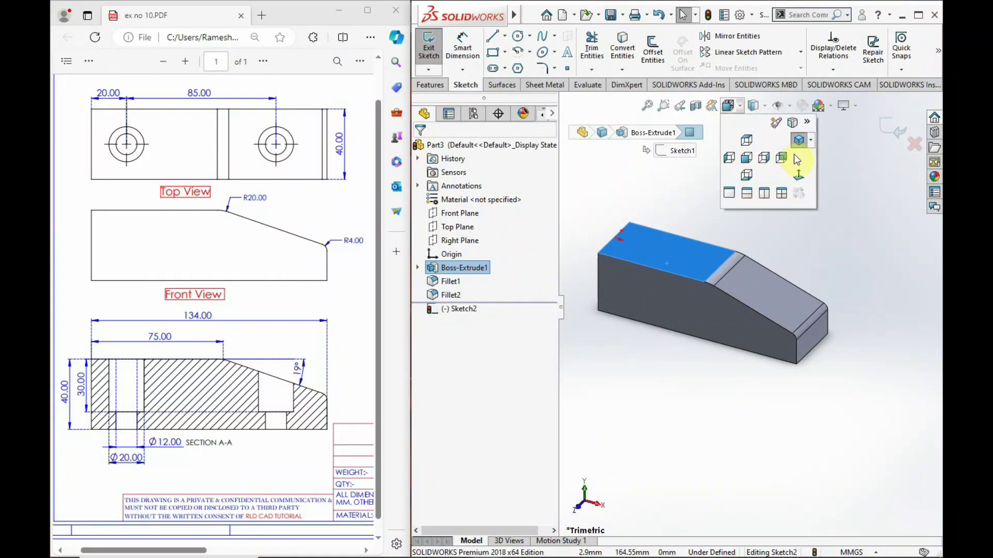
{"action": "left_click", "coordinate": [739, 106]}
{"action": "left_click", "coordinate": [803, 181]}
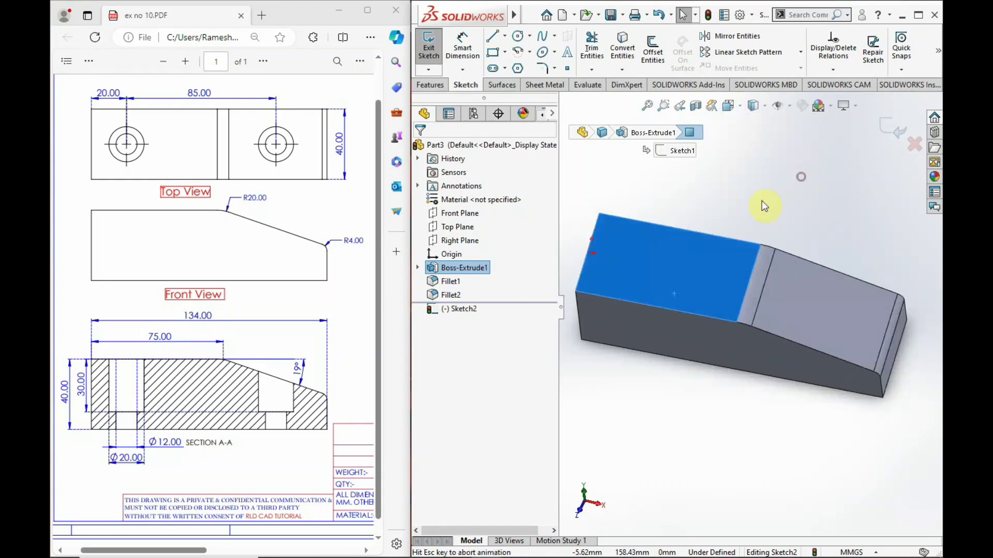
{"action": "left_click", "coordinate": [747, 205]}
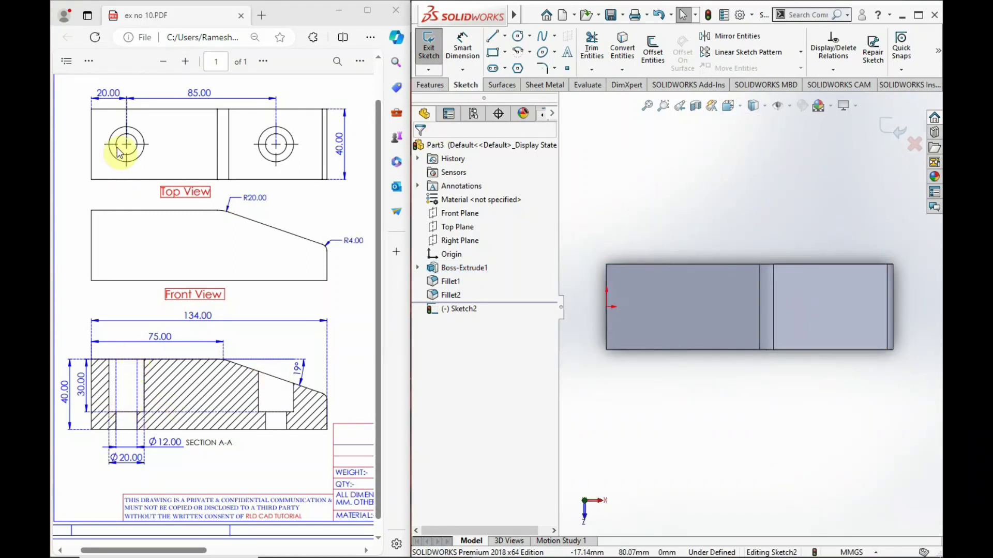
- Draw the concentric circles near the block's left end
{"action": "left_click", "coordinate": [517, 35]}
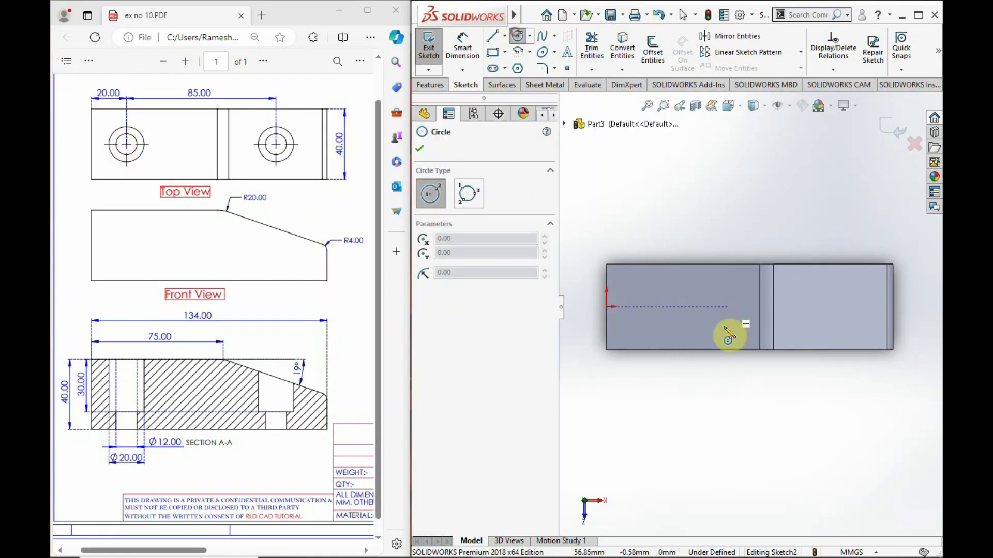
{"action": "left_click", "coordinate": [661, 306]}
{"action": "left_click", "coordinate": [667, 314]}
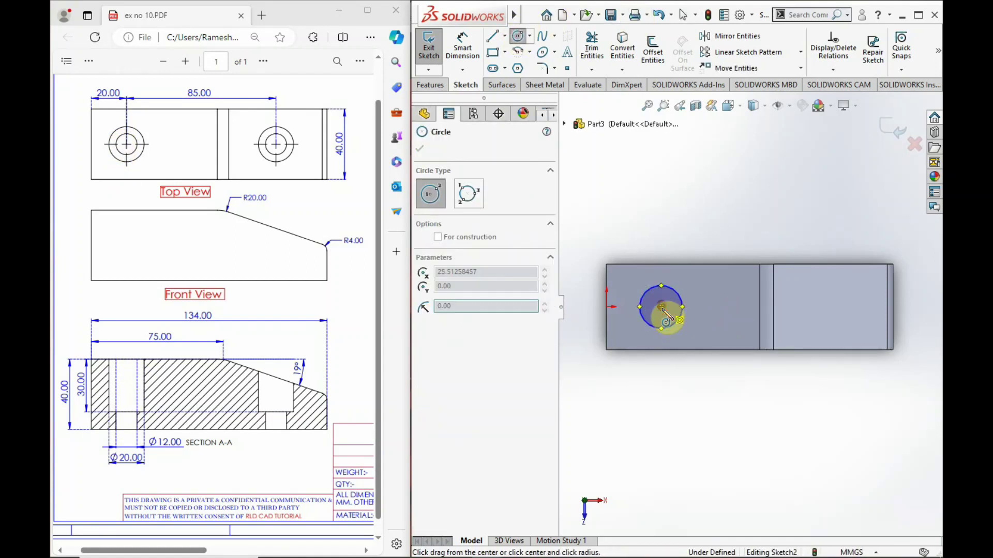
{"action": "right_click", "coordinate": [671, 207]}
{"action": "left_click", "coordinate": [674, 207]}
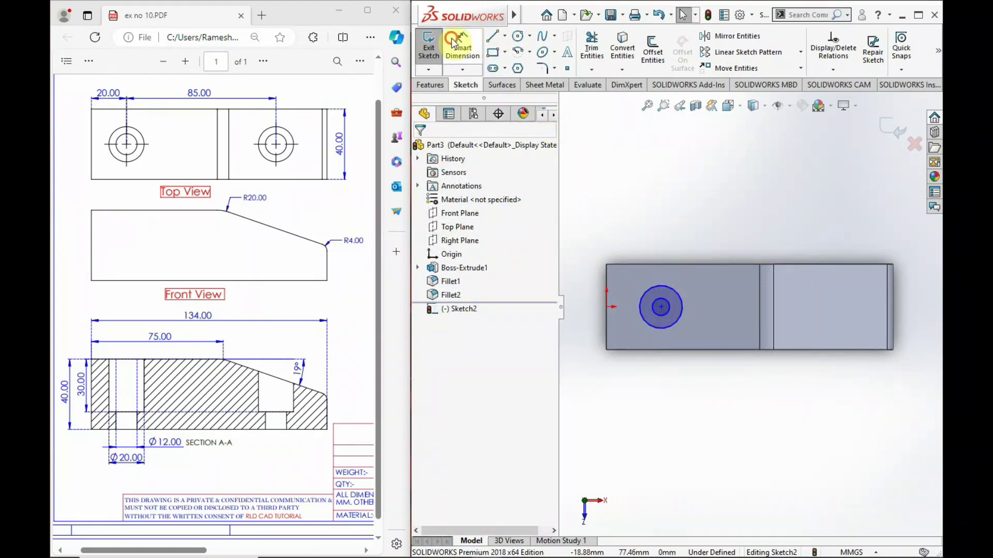
- Dimension the inner circle Ø12 and the outer circle Ø20
{"action": "left_click", "coordinate": [671, 310]}
{"action": "left_click", "coordinate": [680, 202]}
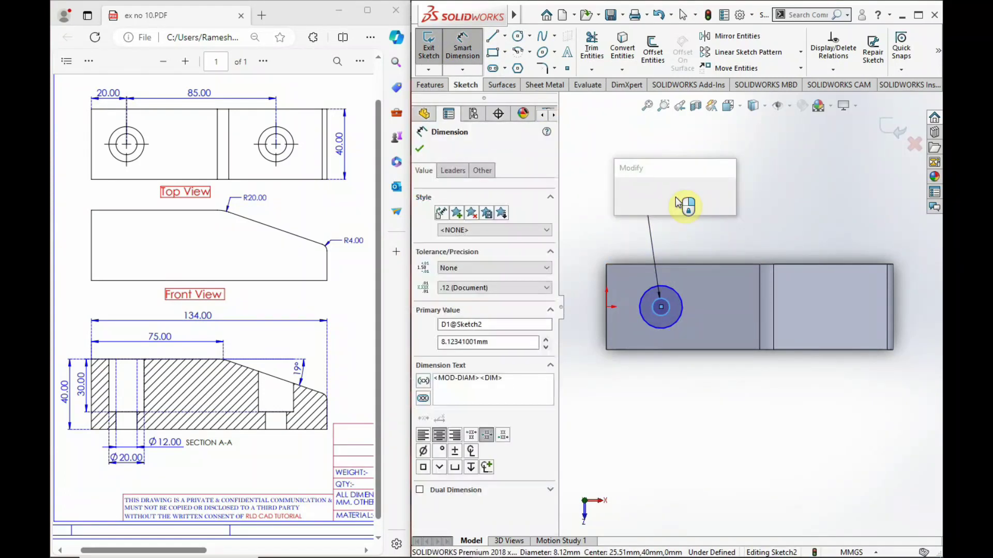
{"action": "type", "text": "12"}
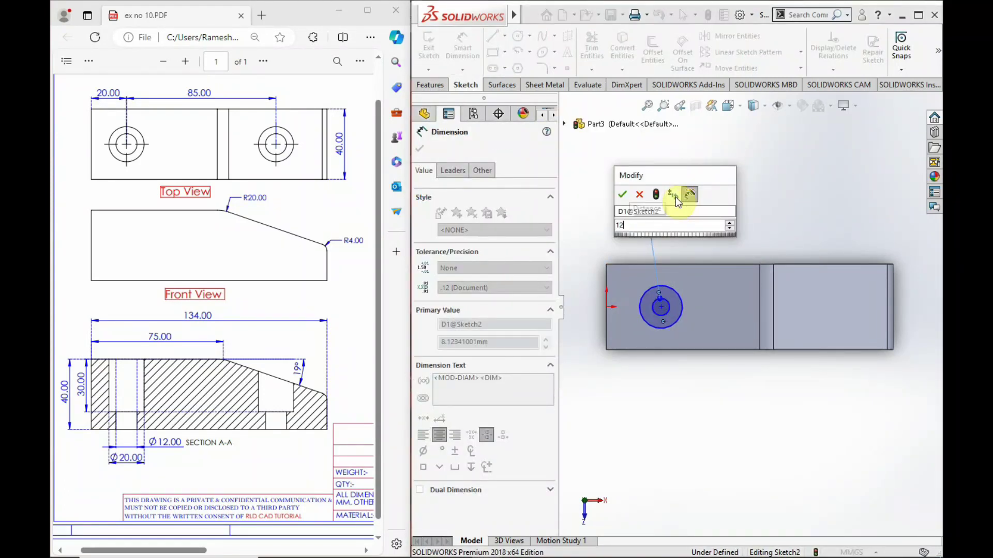
{"action": "key", "text": "Return"}
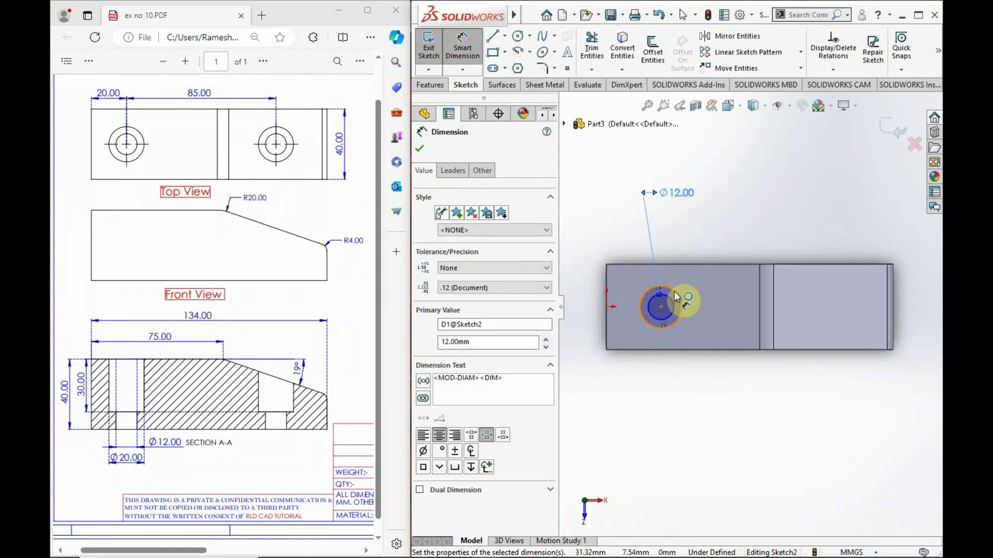
{"action": "left_click", "coordinate": [674, 290]}
{"action": "left_click", "coordinate": [712, 205]}
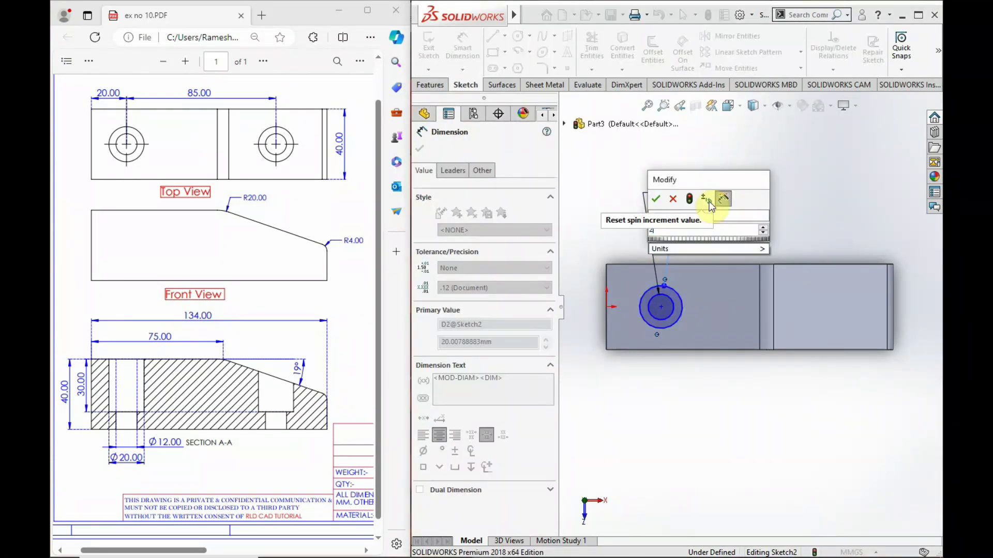
{"action": "type", "text": "20"}
{"action": "key", "text": "Return"}
{"action": "scroll", "coordinate": [652, 310], "scroll_direction": "down", "scroll_amount": 1}
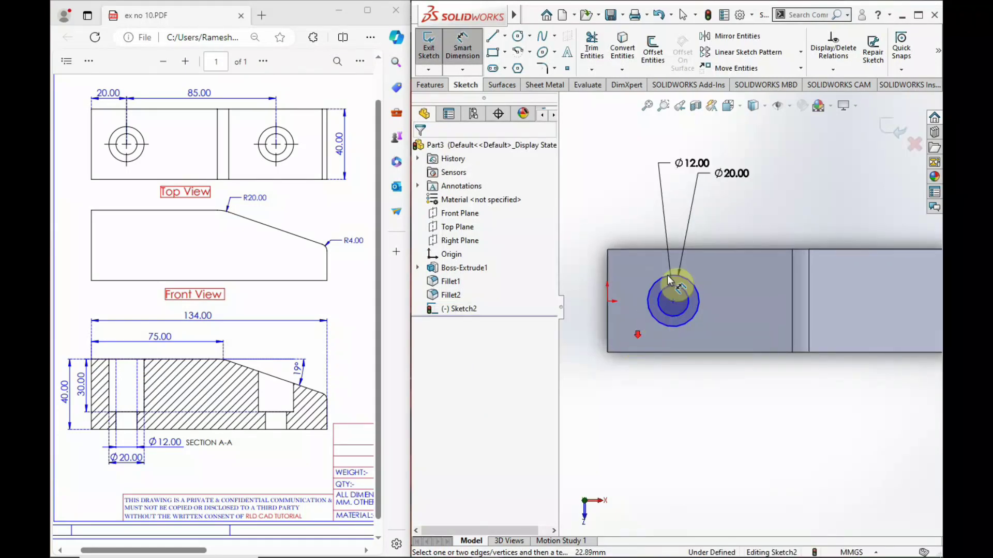
{"action": "scroll", "coordinate": [675, 290], "scroll_direction": "down", "scroll_amount": 1}
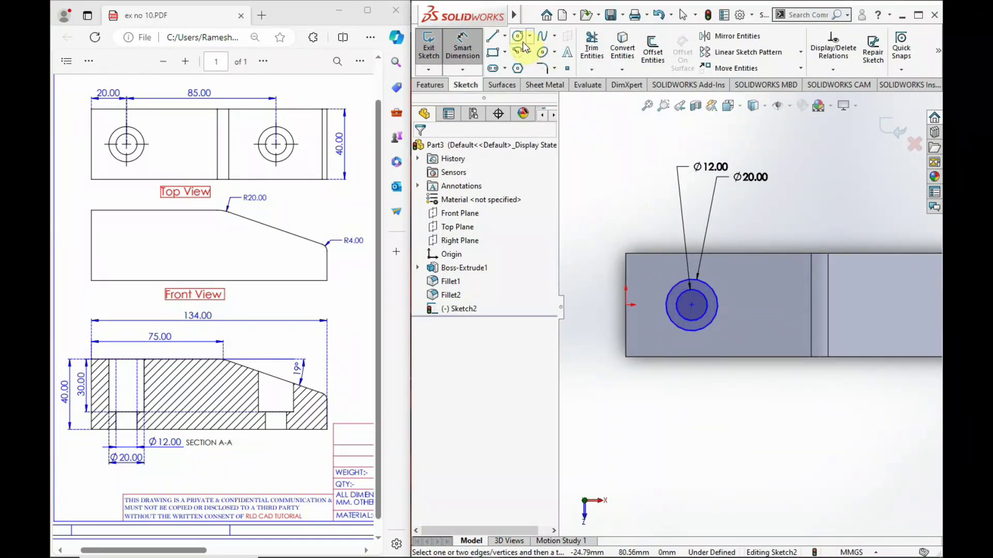
- Draw a centerline from the circle centre to the block's left edge, keeping Ø20
{"action": "left_click", "coordinate": [504, 37]}
{"action": "left_click", "coordinate": [517, 67]}
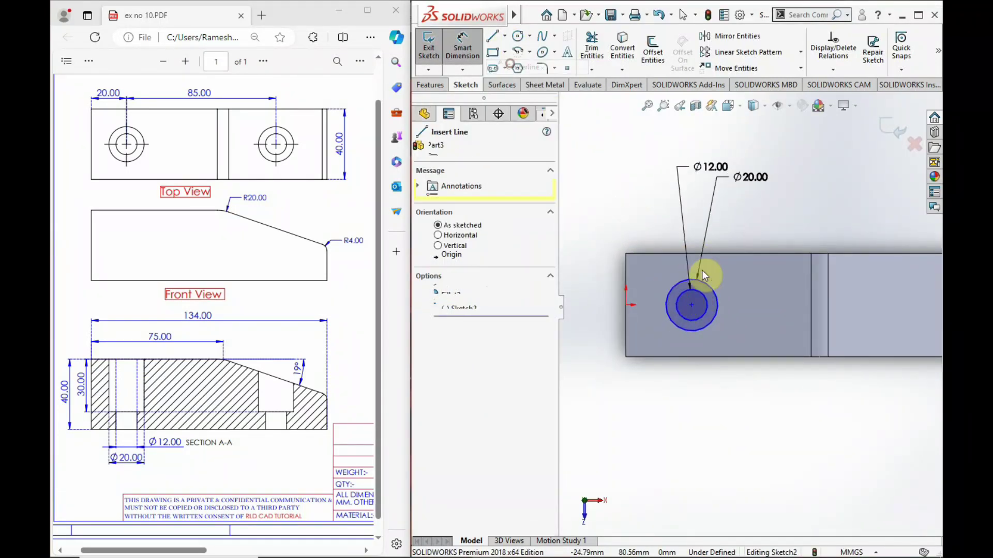
{"action": "left_click", "coordinate": [691, 305]}
{"action": "left_click", "coordinate": [625, 305]}
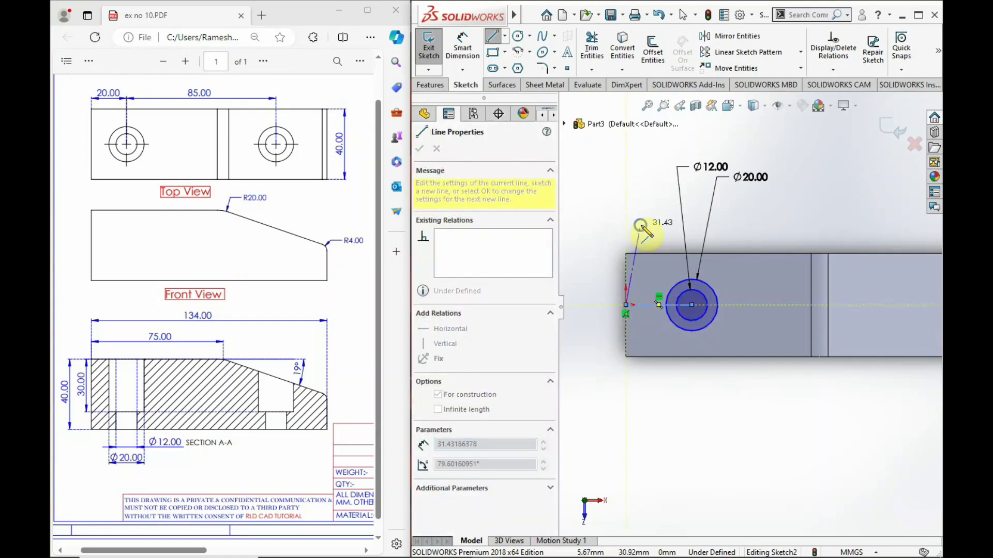
{"action": "key", "text": "Escape"}
{"action": "middle_click_drag", "start_coordinate": [686, 308], "coordinate": [709, 310], "text": "ctrl"}
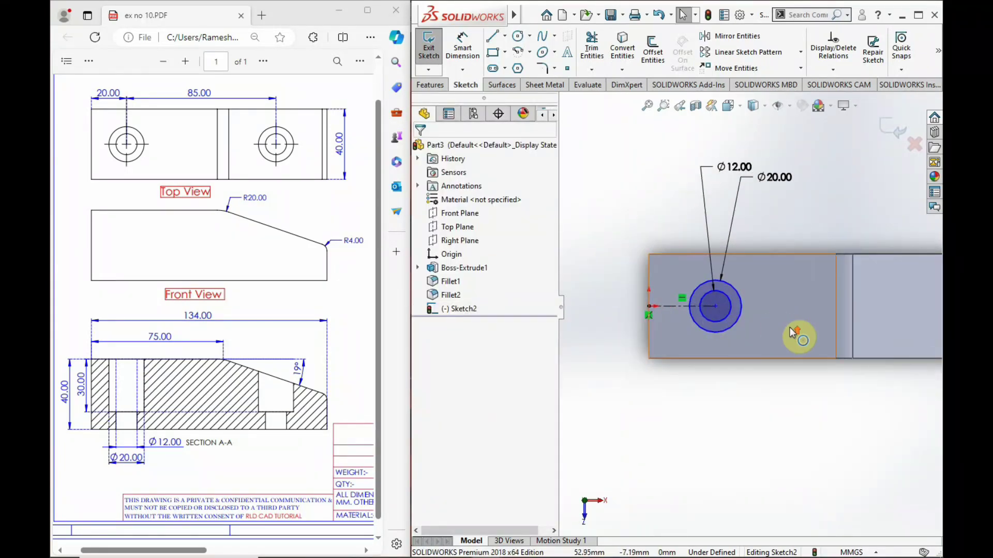
{"action": "scroll", "coordinate": [820, 298], "scroll_direction": "up", "scroll_amount": 3}
{"action": "scroll", "coordinate": [688, 315], "scroll_direction": "down", "scroll_amount": 2}
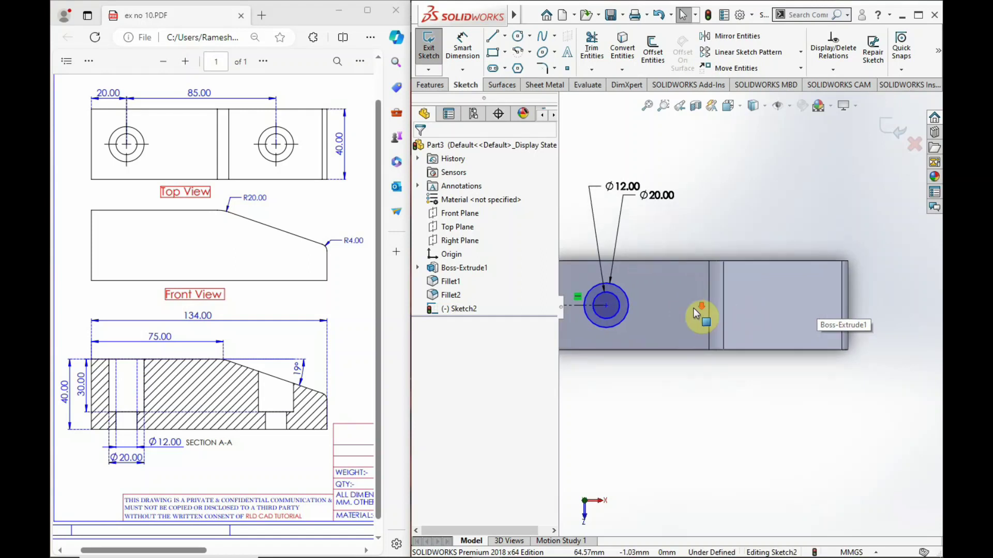
{"action": "double_click", "coordinate": [697, 194]}
{"action": "key", "text": "Return"}
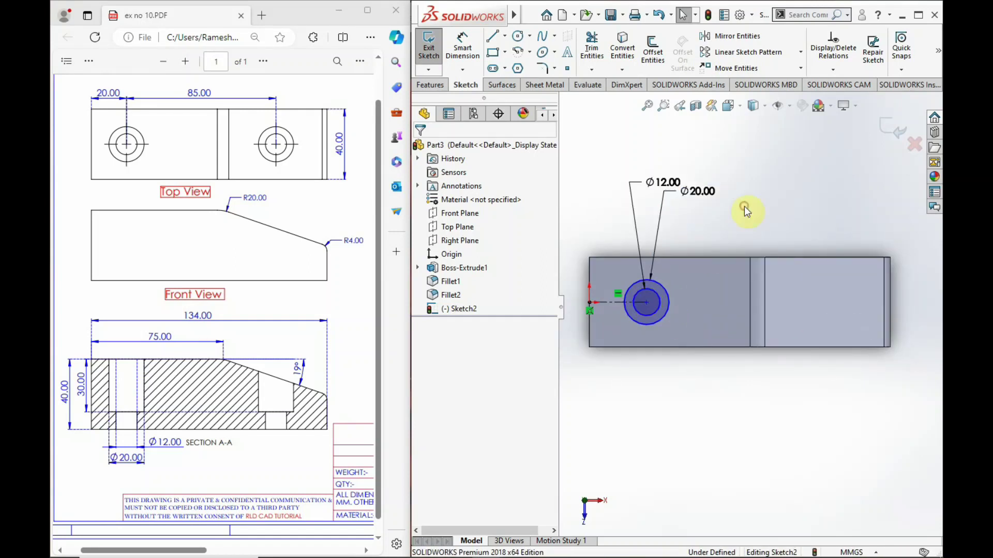
- Make the centerline horizontal
{"action": "left_click", "coordinate": [615, 300]}
{"action": "left_click", "coordinate": [805, 209]}
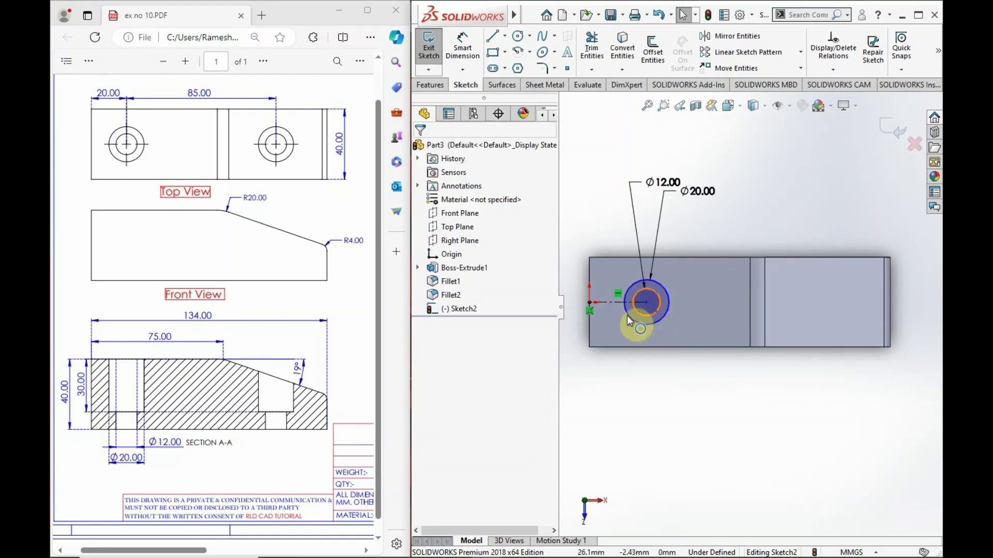
{"action": "left_click", "coordinate": [615, 301]}
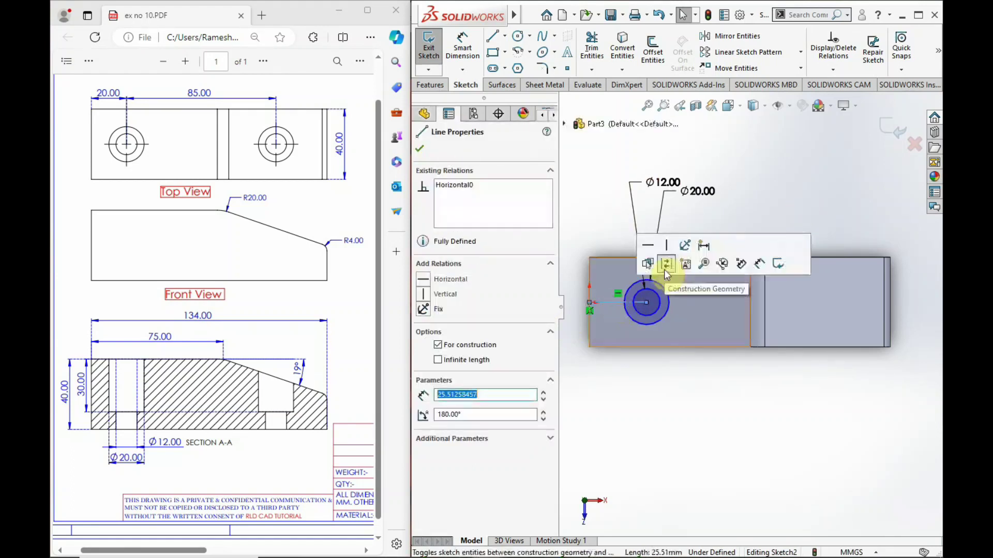
{"action": "left_click", "coordinate": [812, 200]}
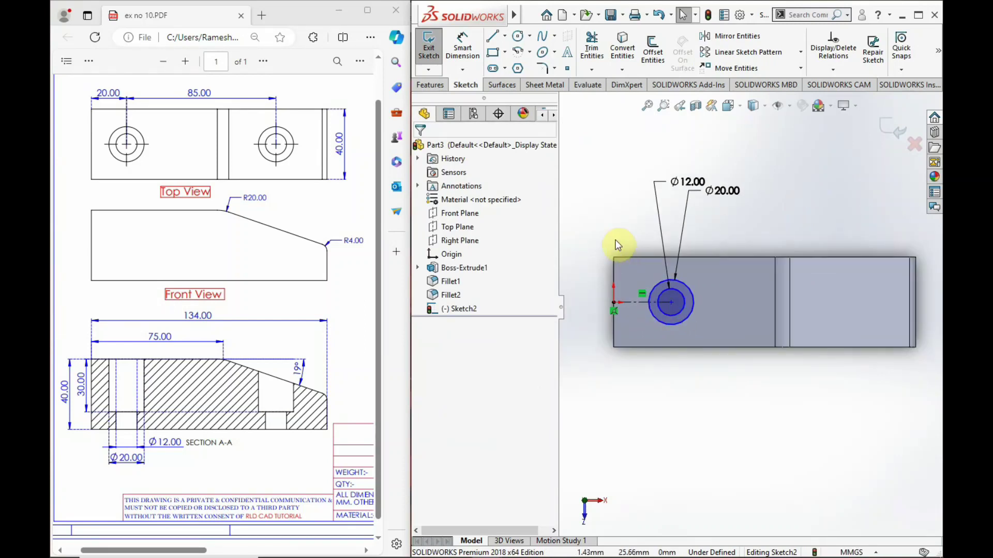
- Dimension the circle centre 20 mm from the block's left edge, fully defining Sketch2
{"action": "left_click", "coordinate": [462, 46]}
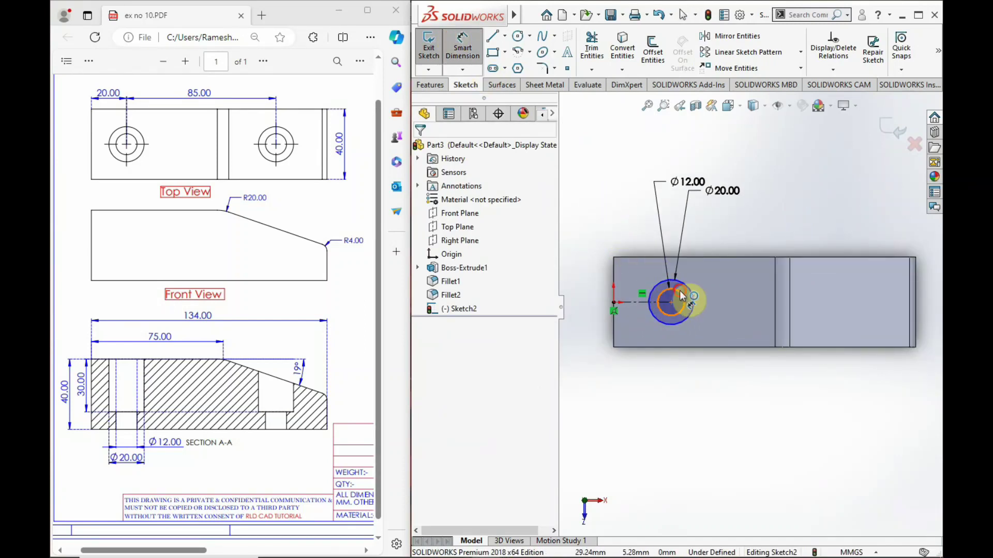
{"action": "left_click", "coordinate": [654, 290]}
{"action": "left_click", "coordinate": [619, 271]}
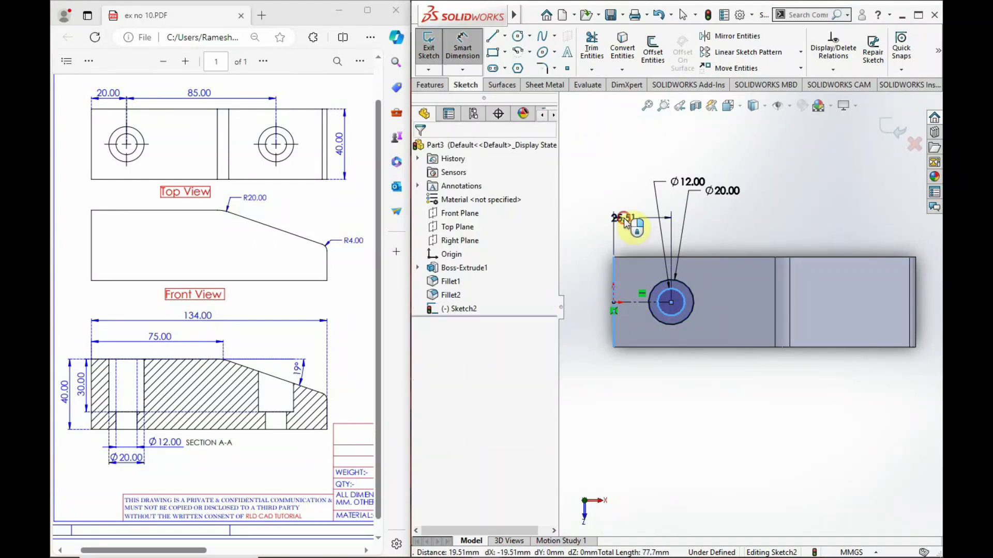
{"action": "left_click", "coordinate": [623, 218]}
{"action": "type", "text": "20"}
{"action": "key", "text": "Return"}
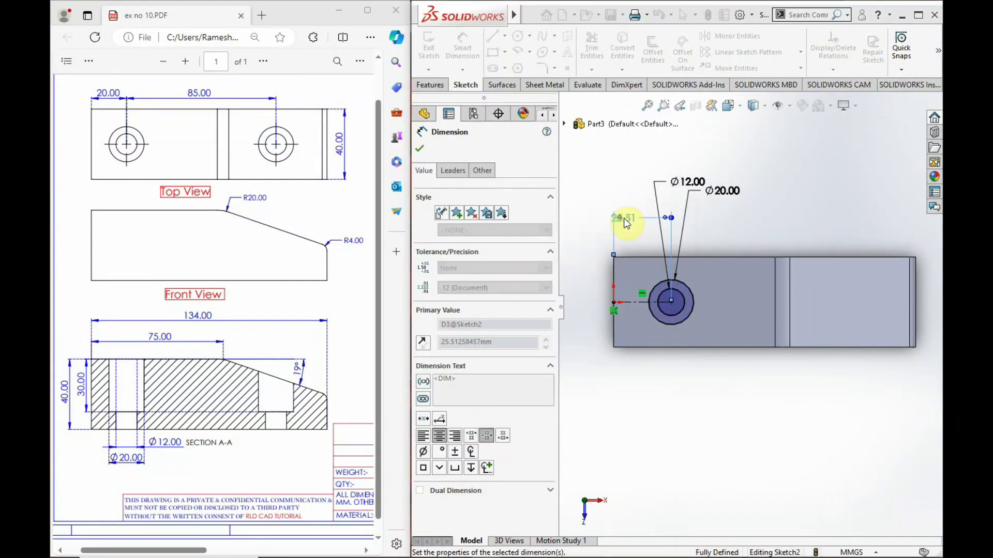
{"action": "key", "text": "Escape"}
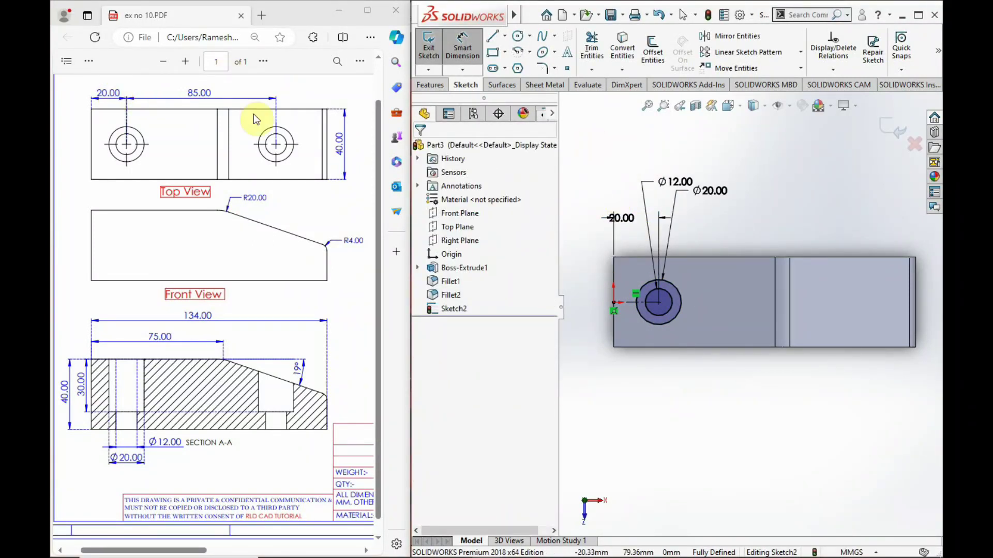
{"action": "scroll", "coordinate": [760, 320], "scroll_direction": "up", "scroll_amount": 2}
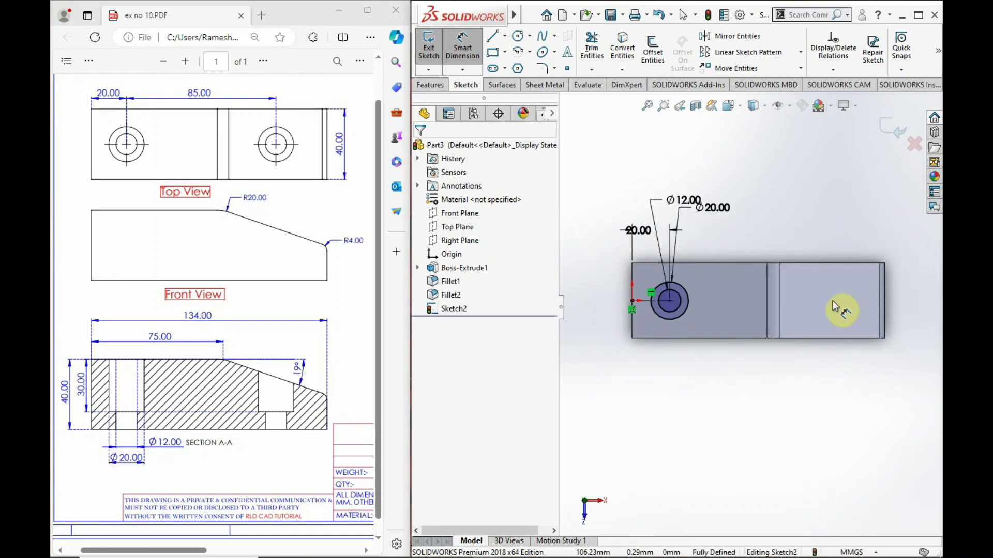
{"action": "middle_click_drag", "start_coordinate": [845, 191], "coordinate": [787, 176], "text": "ctrl"}
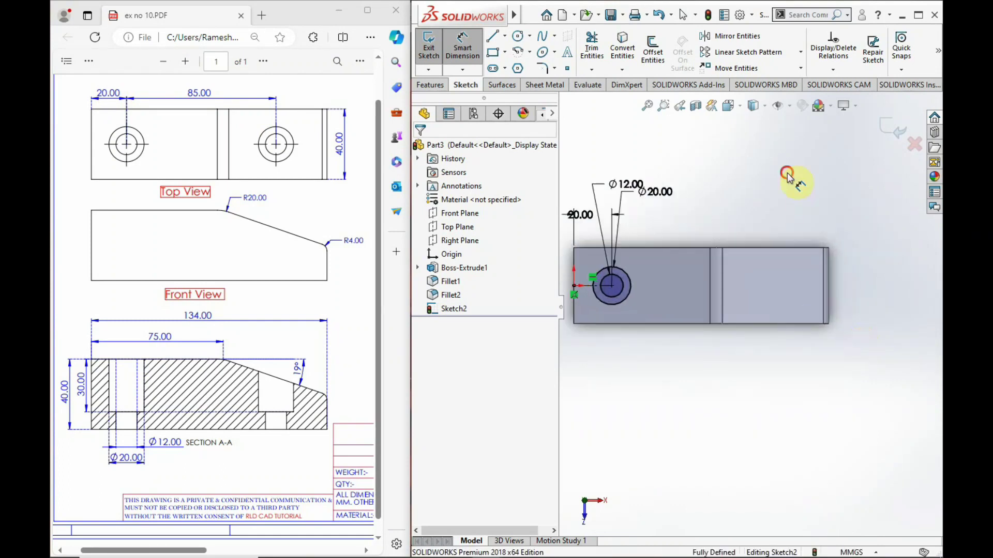
{"action": "scroll", "coordinate": [749, 305], "scroll_direction": "up", "scroll_amount": 2}
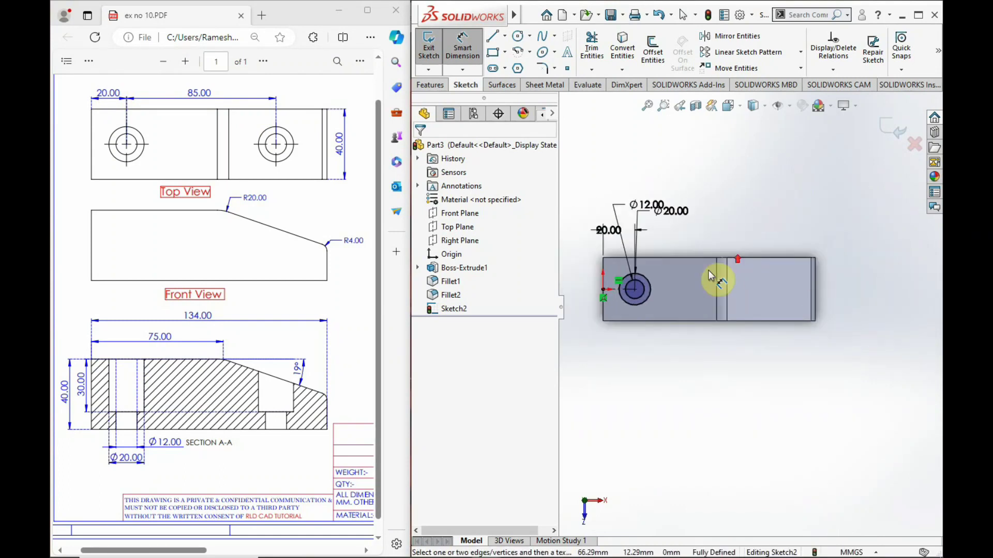
- Copy the Ø12/Ø20 hole circle pair from the left hole centre to the block's right end
{"action": "left_click", "coordinate": [794, 66]}
{"action": "left_click", "coordinate": [803, 70]}
{"action": "left_click", "coordinate": [744, 97]}
{"action": "left_click", "coordinate": [650, 281]}
{"action": "left_click", "coordinate": [483, 299]}
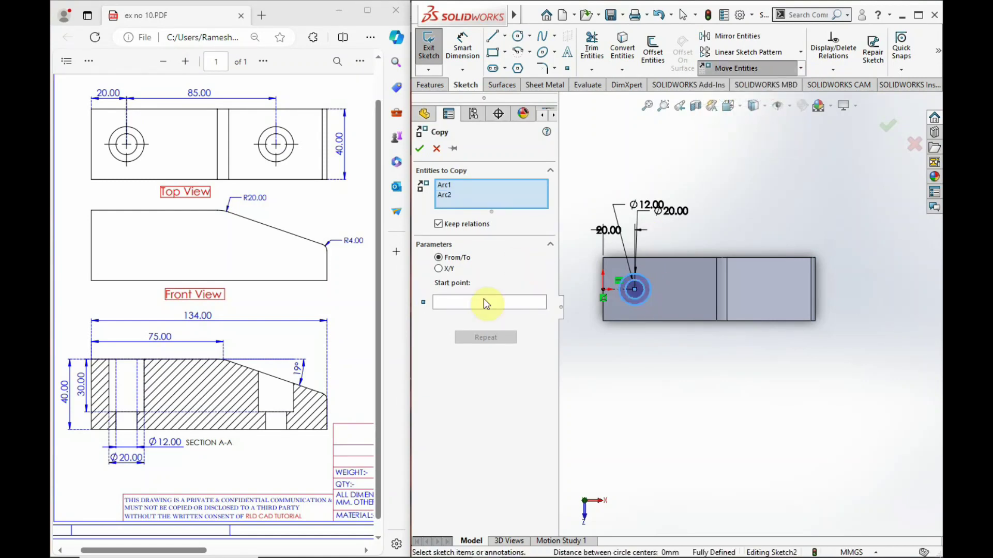
{"action": "left_click", "coordinate": [635, 288]}
{"action": "left_click", "coordinate": [767, 288]}
{"action": "right_click", "coordinate": [771, 216]}
{"action": "left_click", "coordinate": [826, 138]}
{"action": "scroll", "coordinate": [662, 301], "scroll_direction": "down", "scroll_amount": 2}
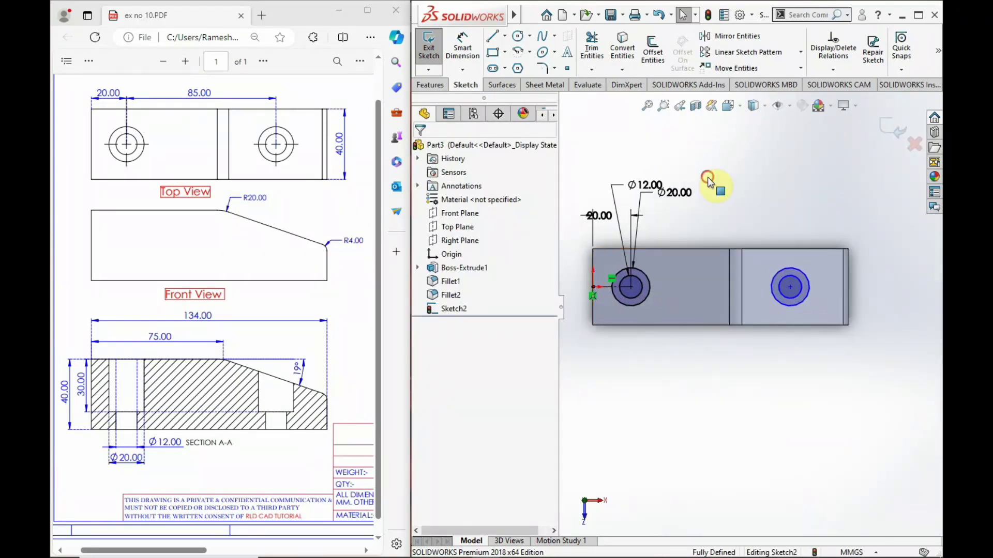
- Draw a horizontal centerline joining the left and right hole centres
{"action": "left_click", "coordinate": [504, 36]}
{"action": "left_click", "coordinate": [517, 66]}
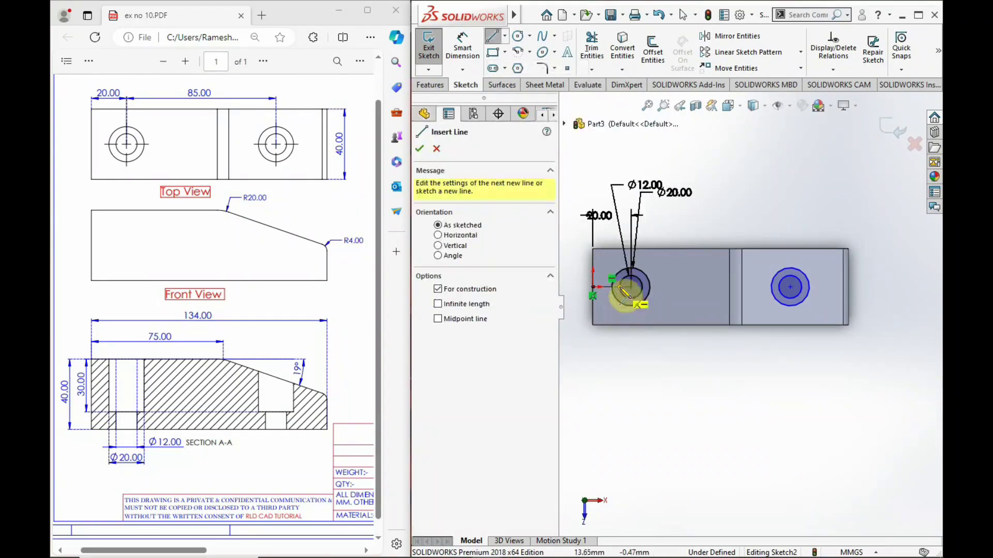
{"action": "left_click", "coordinate": [631, 288]}
{"action": "left_click", "coordinate": [790, 287]}
{"action": "right_click", "coordinate": [754, 194]}
{"action": "left_click", "coordinate": [765, 203]}
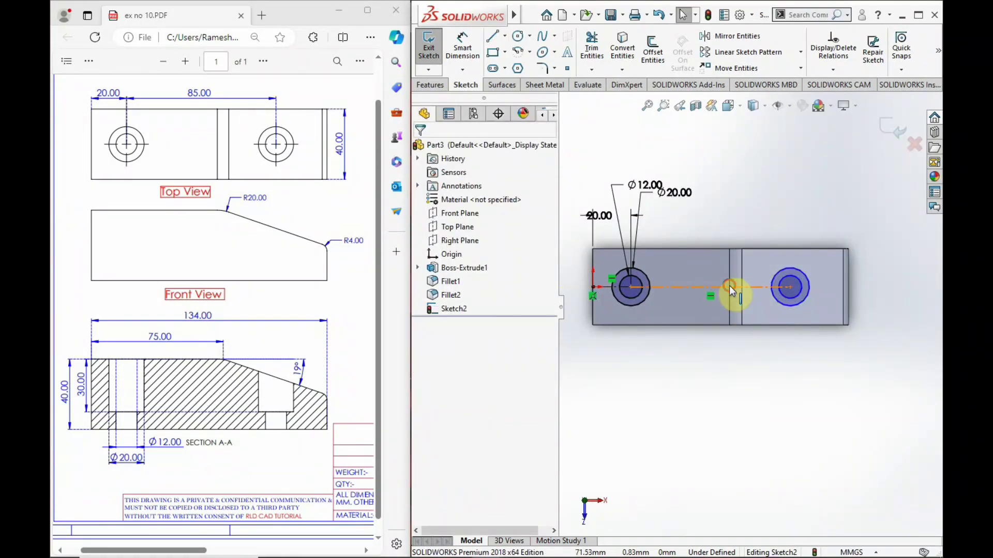
{"action": "left_click", "coordinate": [730, 291]}
{"action": "left_click", "coordinate": [746, 182]}
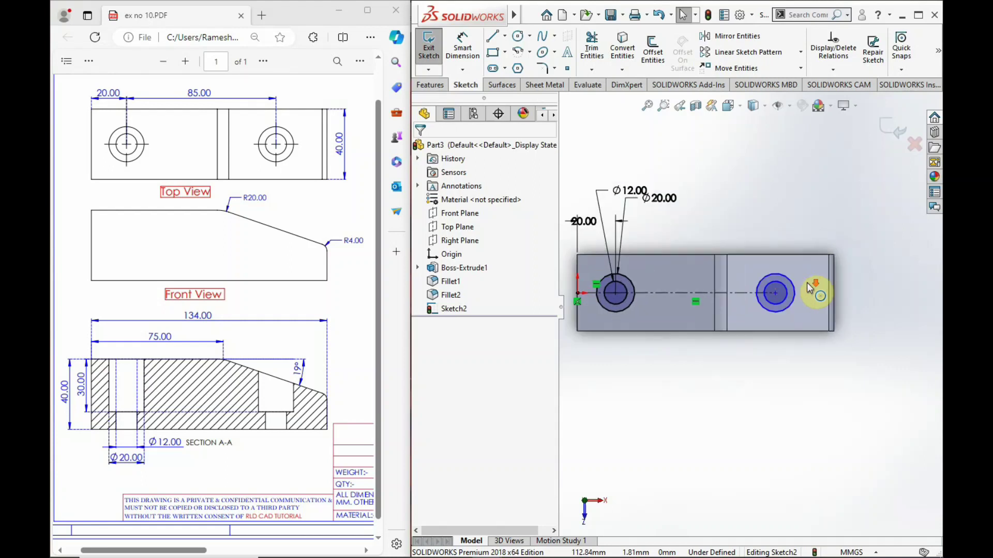
- Dimension the centerline between the hole centres to 85 mm
{"action": "left_click", "coordinate": [462, 48]}
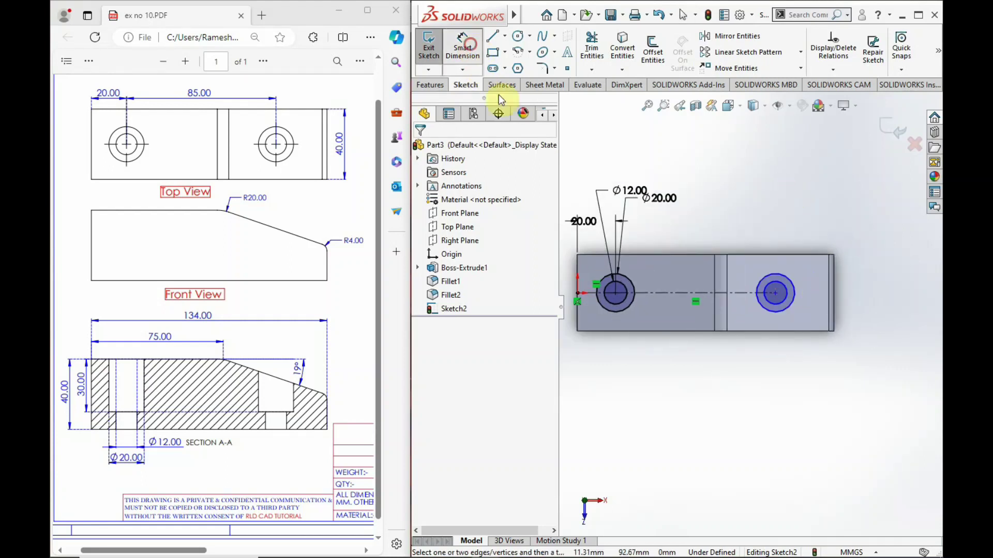
{"action": "left_click", "coordinate": [667, 257]}
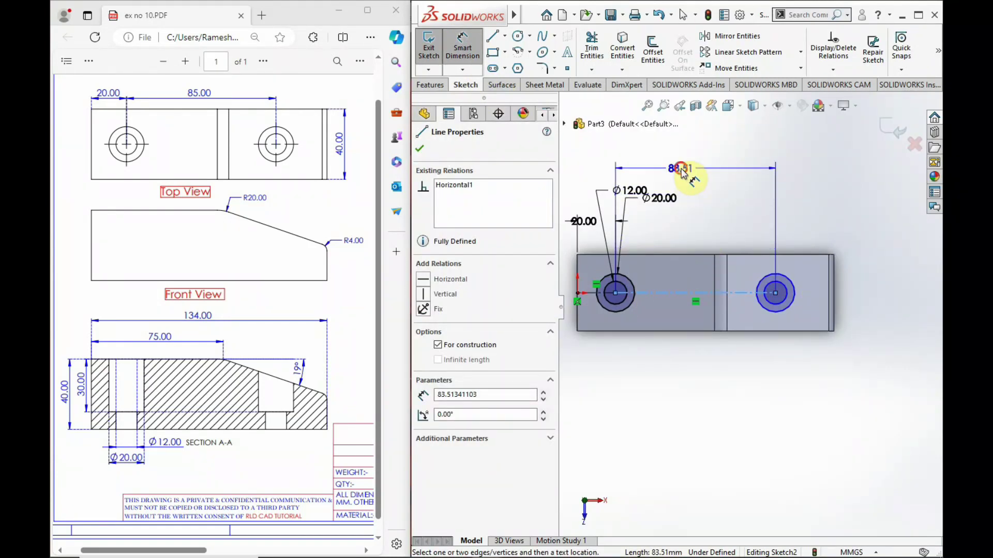
{"action": "left_click", "coordinate": [681, 172]}
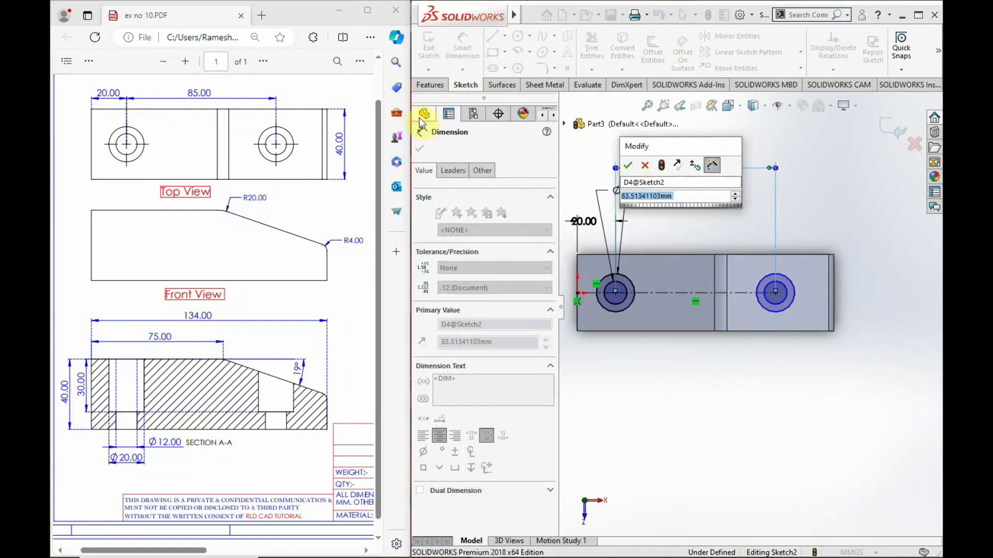
{"action": "type", "text": "85"}
{"action": "key", "text": "Return"}
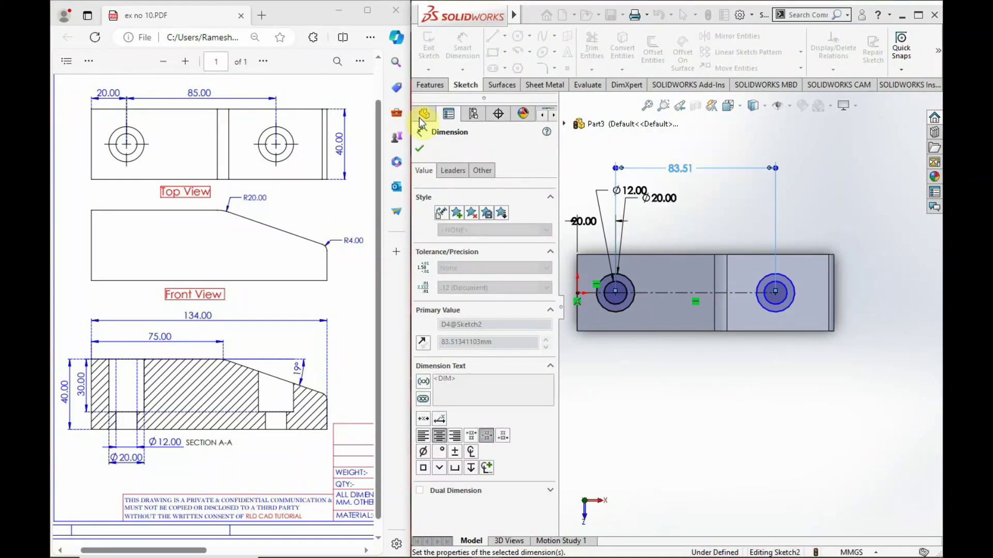
{"action": "left_click", "coordinate": [797, 238]}
{"action": "scroll", "coordinate": [798, 237], "scroll_direction": "up", "scroll_amount": 2}
- Orbit the sloped block to inspect the hole sketch on its top, returning to isometric
{"action": "scroll", "coordinate": [744, 316], "scroll_direction": "up", "scroll_amount": 2}
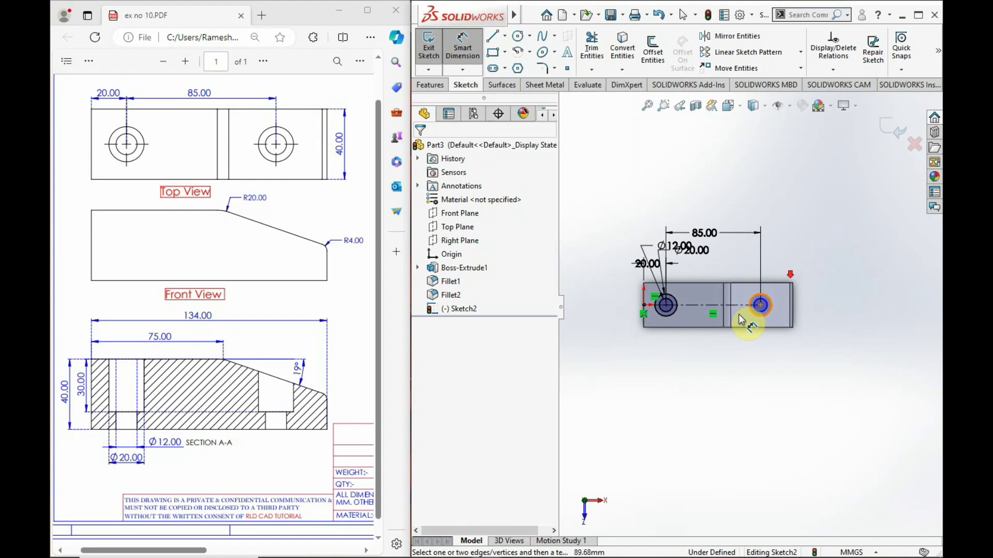
{"action": "scroll", "coordinate": [739, 318], "scroll_direction": "down", "scroll_amount": 2}
{"action": "mouse_move", "coordinate": [717, 255]}
{"action": "middle_mouse_down"}
{"action": "mouse_move", "coordinate": [730, 282]}
{"action": "mouse_move", "coordinate": [665, 190]}
{"action": "mouse_move", "coordinate": [714, 199]}
{"action": "mouse_move", "coordinate": [733, 184]}
{"action": "mouse_move", "coordinate": [724, 168]}
{"action": "mouse_move", "coordinate": [706, 204]}
{"action": "mouse_move", "coordinate": [776, 284]}
{"action": "mouse_move", "coordinate": [776, 332]}
{"action": "mouse_move", "coordinate": [705, 332]}
{"action": "mouse_move", "coordinate": [764, 315]}
{"action": "middle_mouse_up"}
{"action": "scroll", "coordinate": [778, 287], "scroll_direction": "down", "scroll_amount": 2}
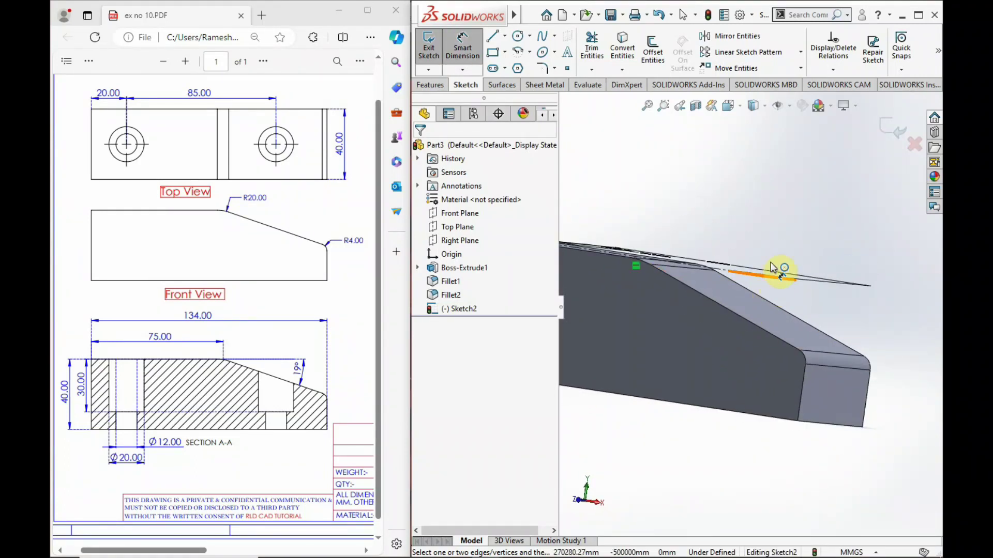
{"action": "scroll", "coordinate": [660, 270], "scroll_direction": "up", "scroll_amount": 2}
{"action": "middle_click_drag", "start_coordinate": [660, 271], "coordinate": [665, 284]}
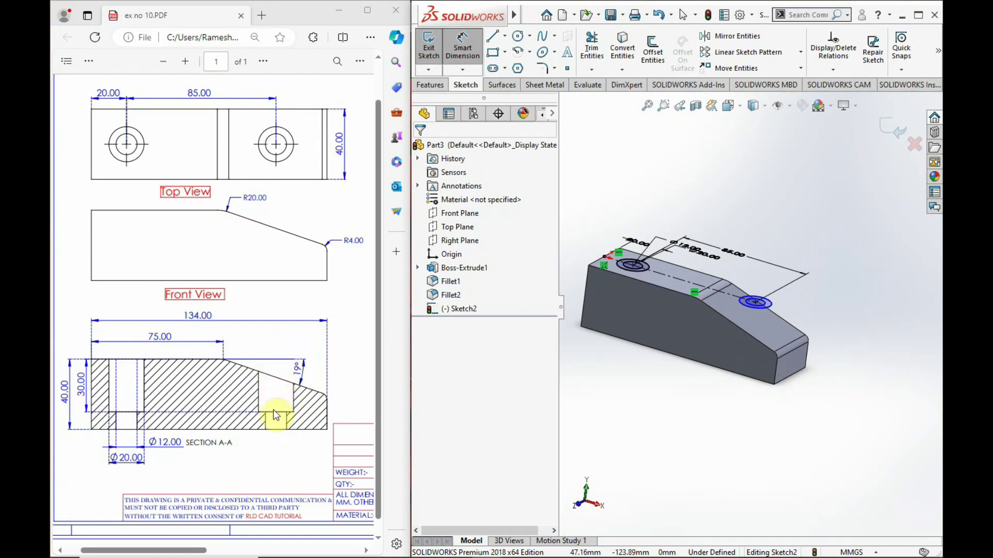
{"action": "scroll", "coordinate": [731, 332], "scroll_direction": "down", "scroll_amount": 3}
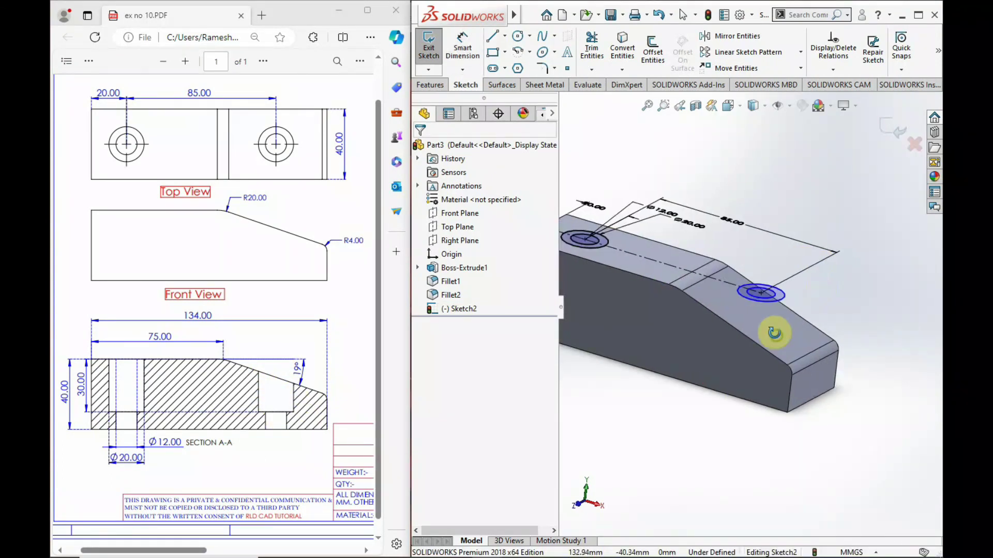
{"action": "key", "text": "d"}
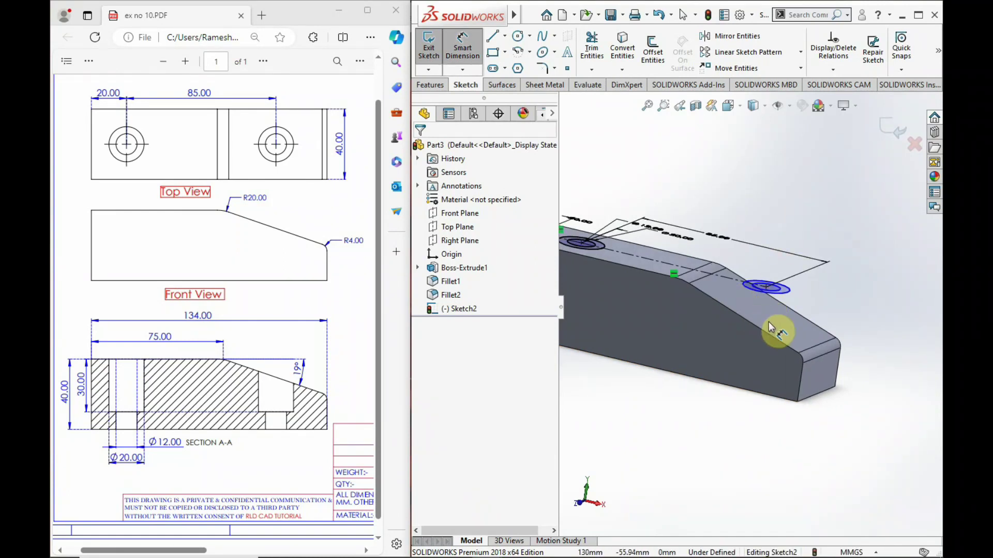
{"action": "mouse_move", "coordinate": [726, 362]}
{"action": "middle_mouse_down"}
{"action": "mouse_move", "coordinate": [658, 295]}
{"action": "mouse_move", "coordinate": [634, 250]}
{"action": "mouse_move", "coordinate": [647, 310]}
{"action": "mouse_move", "coordinate": [681, 265]}
{"action": "mouse_move", "coordinate": [650, 268]}
{"action": "mouse_move", "coordinate": [649, 279]}
{"action": "mouse_move", "coordinate": [705, 284]}
{"action": "mouse_move", "coordinate": [694, 241]}
{"action": "mouse_move", "coordinate": [703, 290]}
{"action": "middle_mouse_up"}
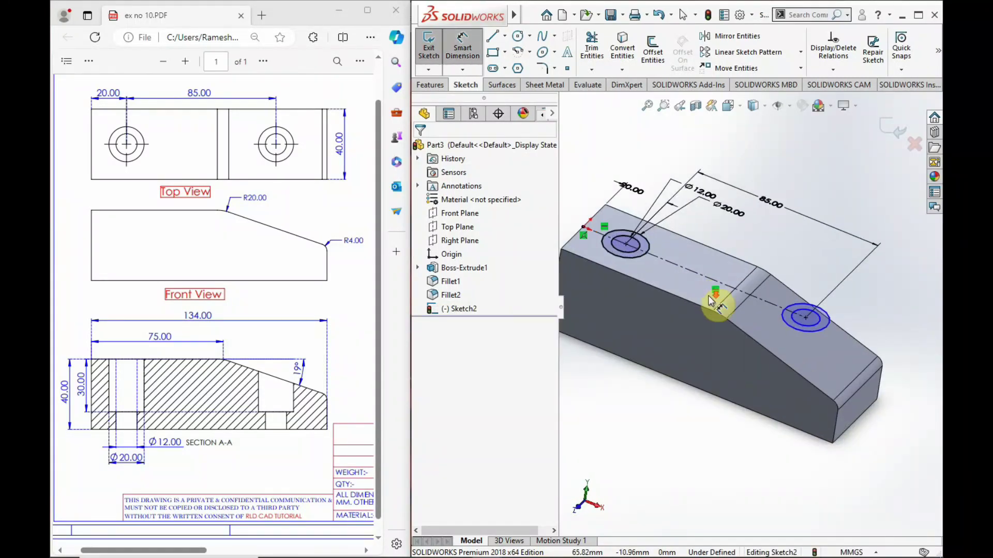
{"action": "key", "text": "d"}
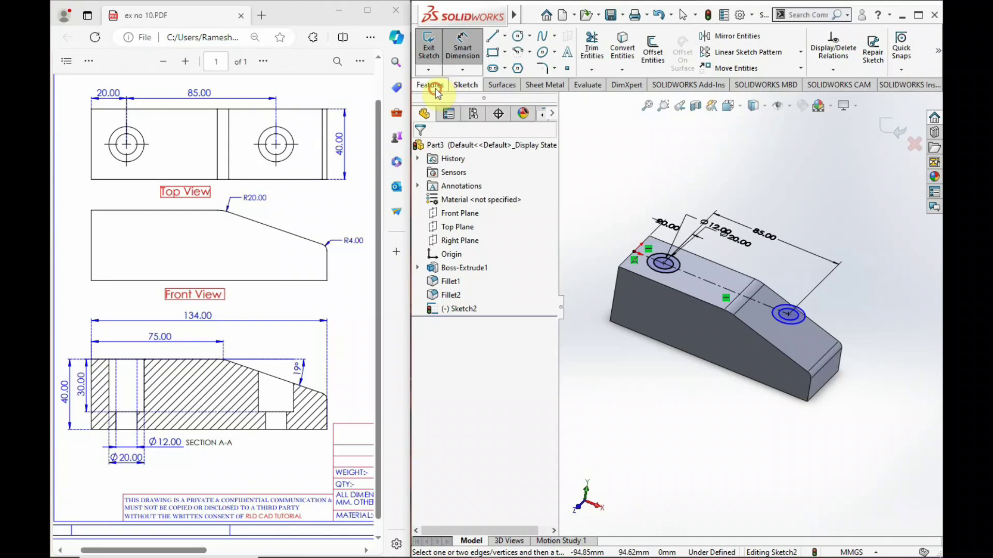
{"action": "left_click", "coordinate": [433, 87]}
- Start an extruded cut from the hole sketch and inspect the Ø12 circle preview
{"action": "left_click", "coordinate": [596, 46]}
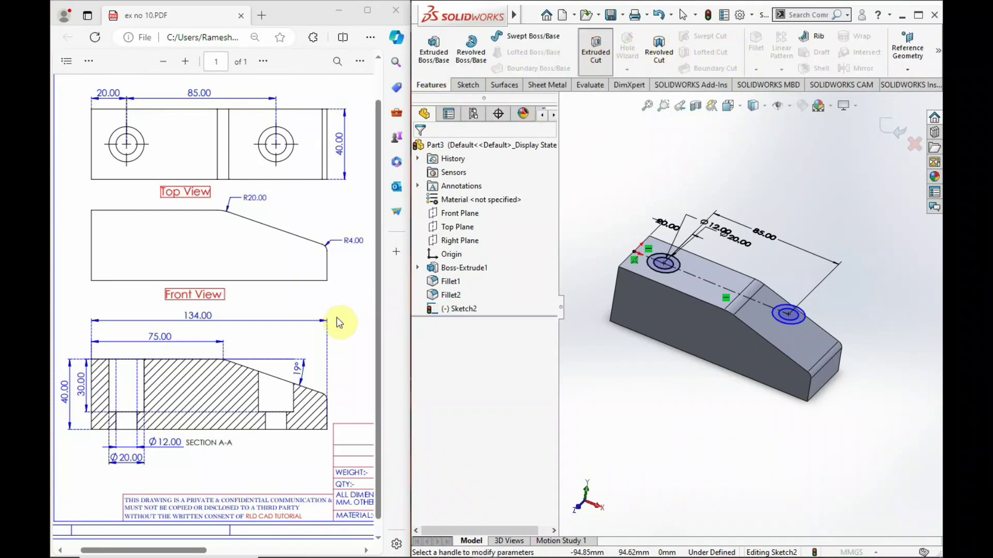
{"action": "mouse_move", "coordinate": [705, 310]}
{"action": "middle_mouse_down"}
{"action": "mouse_move", "coordinate": [639, 186]}
{"action": "mouse_move", "coordinate": [642, 142]}
{"action": "mouse_move", "coordinate": [623, 237]}
{"action": "middle_mouse_up"}
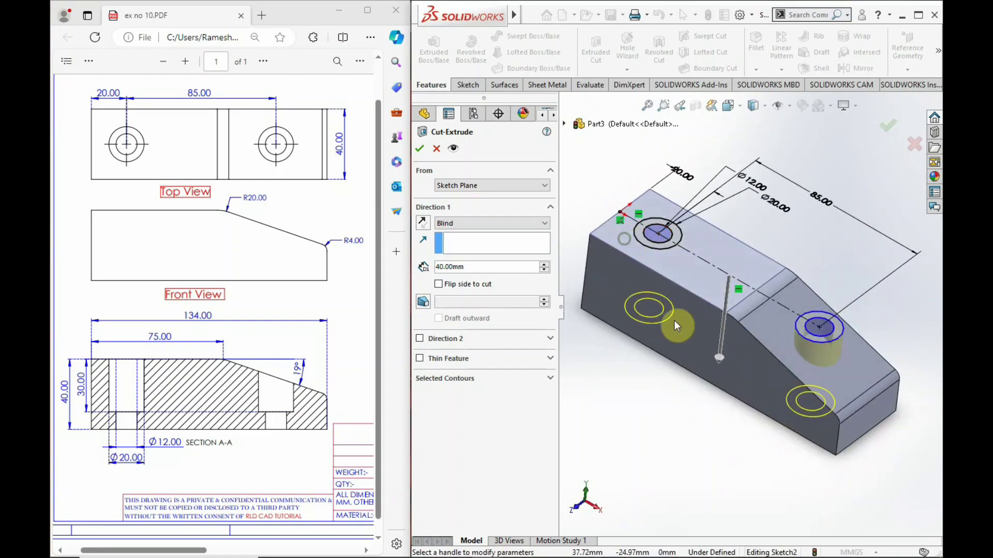
{"action": "scroll", "coordinate": [674, 321], "scroll_direction": "down", "scroll_amount": 1}
{"action": "scroll", "coordinate": [679, 340], "scroll_direction": "down", "scroll_amount": 2}
{"action": "scroll", "coordinate": [674, 322], "scroll_direction": "down", "scroll_amount": 1}
{"action": "scroll", "coordinate": [673, 322], "scroll_direction": "down", "scroll_amount": 1}
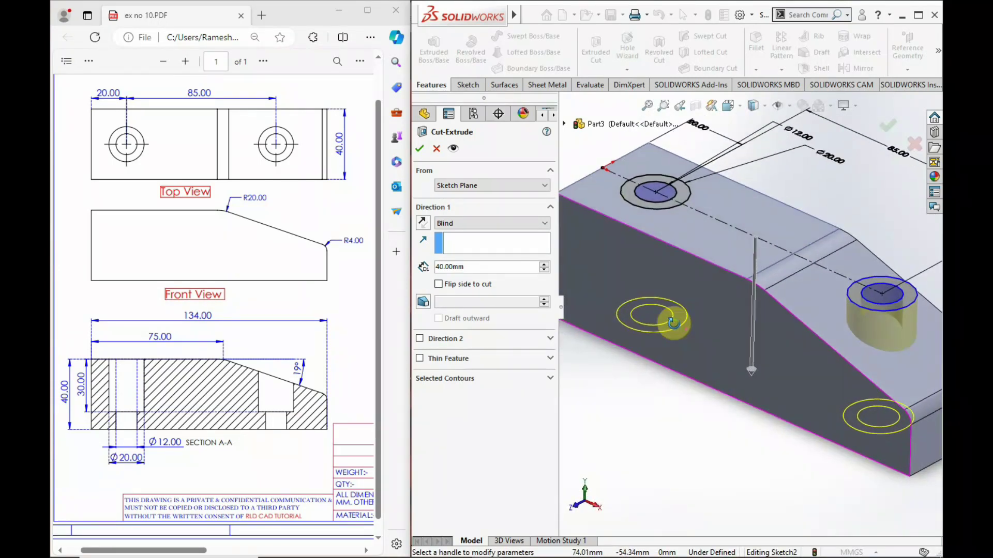
{"action": "middle_click_drag", "start_coordinate": [630, 299], "coordinate": [671, 212]}
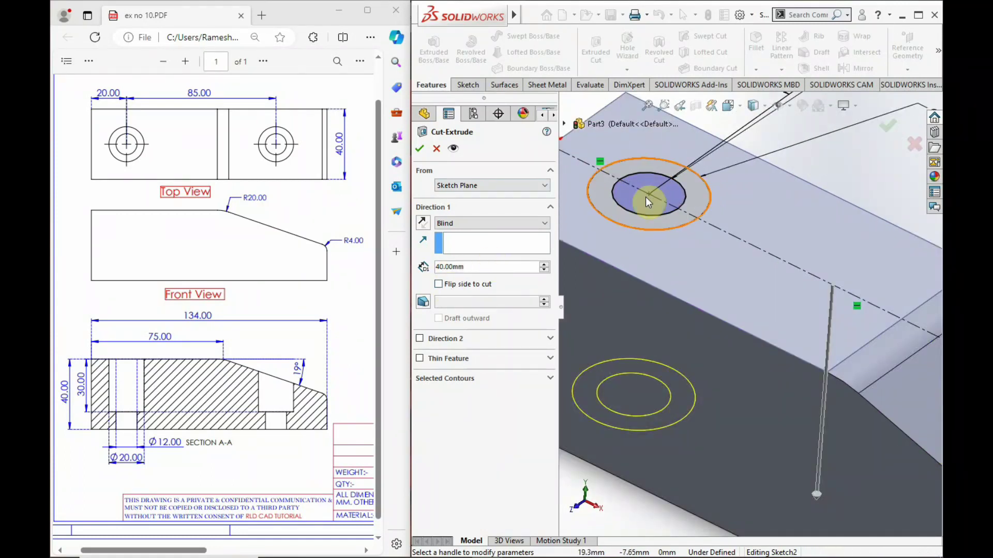
{"action": "left_click", "coordinate": [658, 212]}
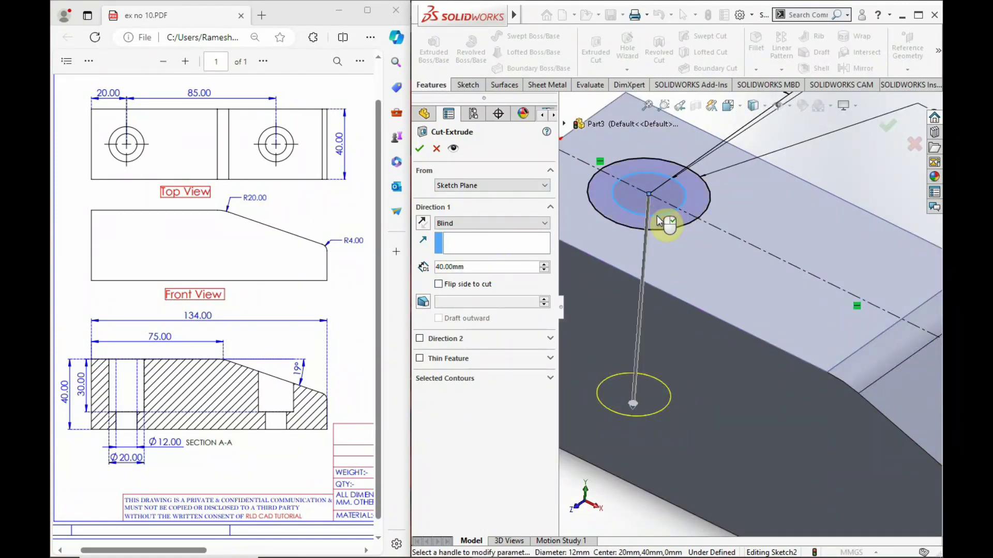
{"action": "key", "text": "f"}
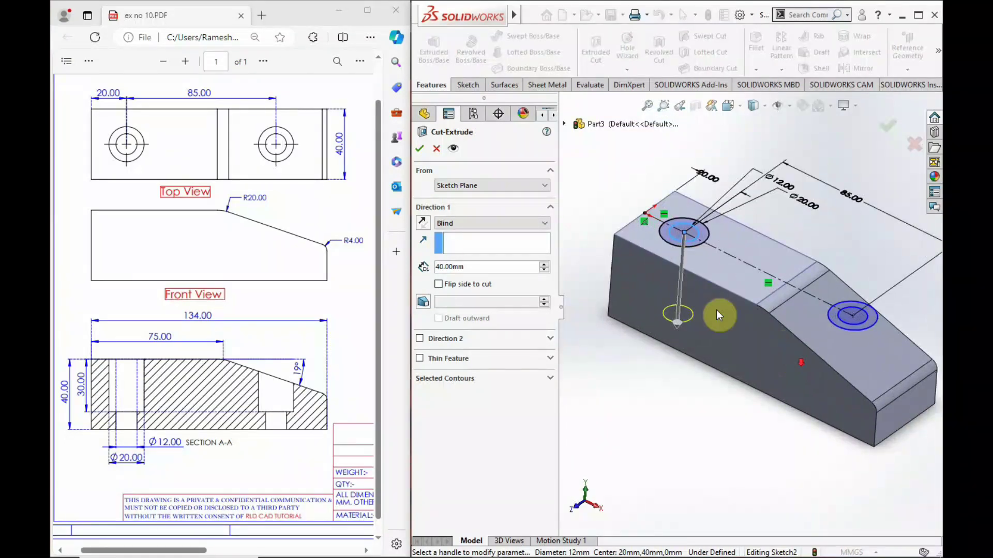
- Select both Ø12 hole circles as cut contours and cut them Through All
{"action": "left_click", "coordinate": [456, 381]}
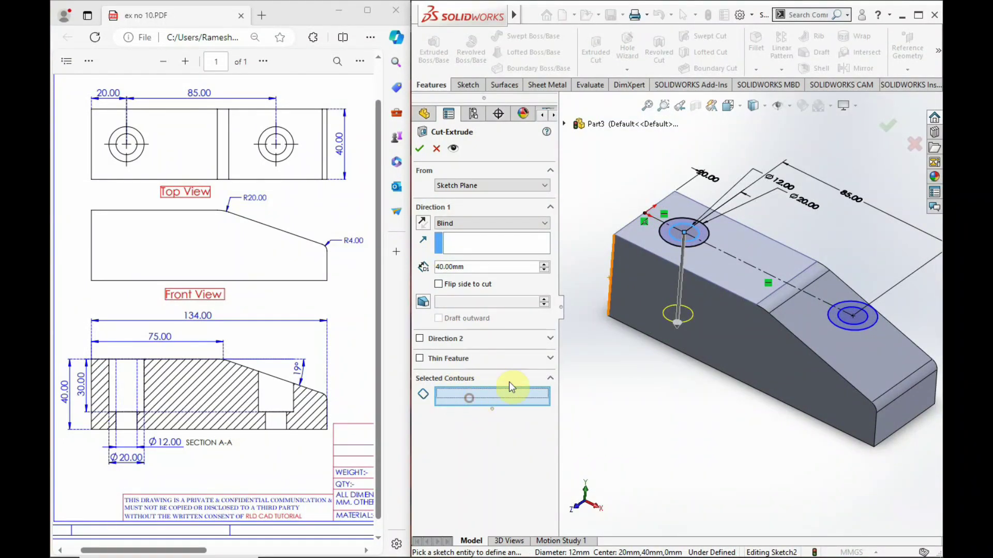
{"action": "scroll", "coordinate": [672, 233], "scroll_direction": "up", "scroll_amount": 5}
{"action": "left_click", "coordinate": [688, 263]}
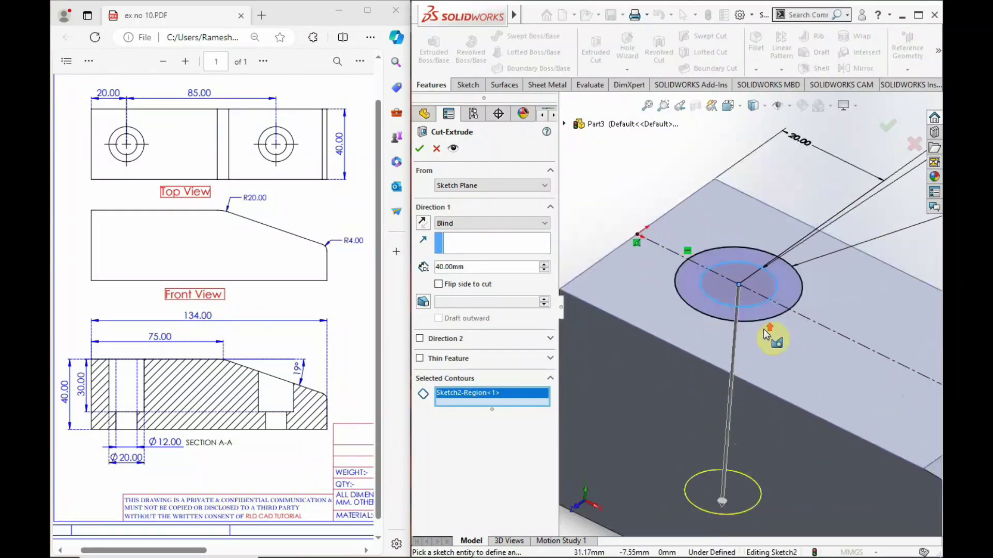
{"action": "scroll", "coordinate": [827, 361], "scroll_direction": "down", "scroll_amount": 3}
{"action": "scroll", "coordinate": [843, 333], "scroll_direction": "up", "scroll_amount": 4}
{"action": "left_click", "coordinate": [847, 339]}
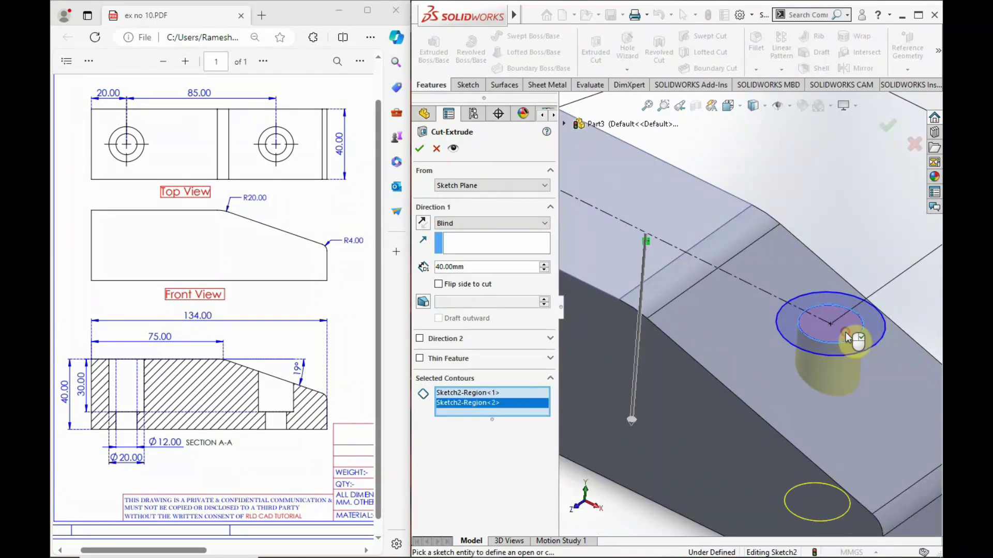
{"action": "scroll", "coordinate": [847, 338], "scroll_direction": "down", "scroll_amount": 5}
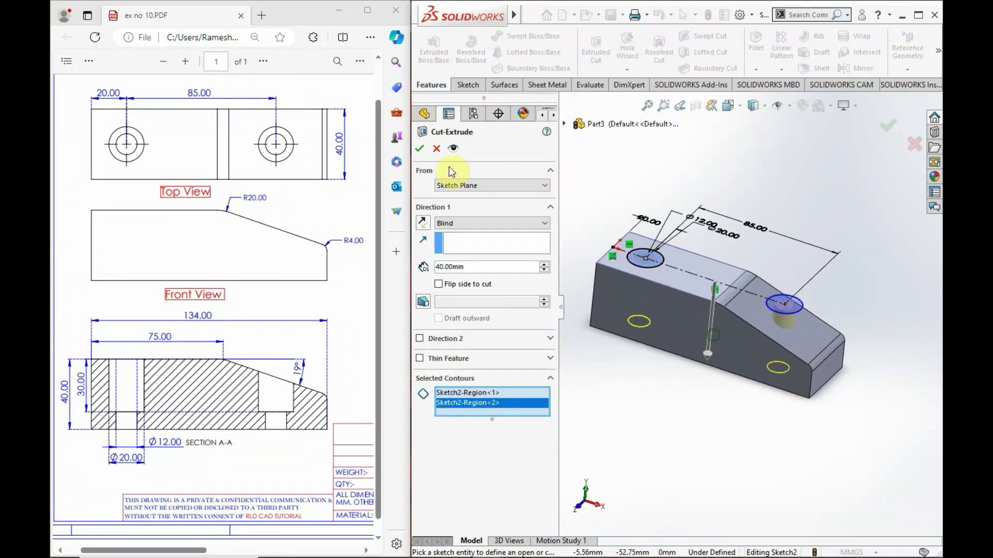
{"action": "left_click", "coordinate": [457, 224]}
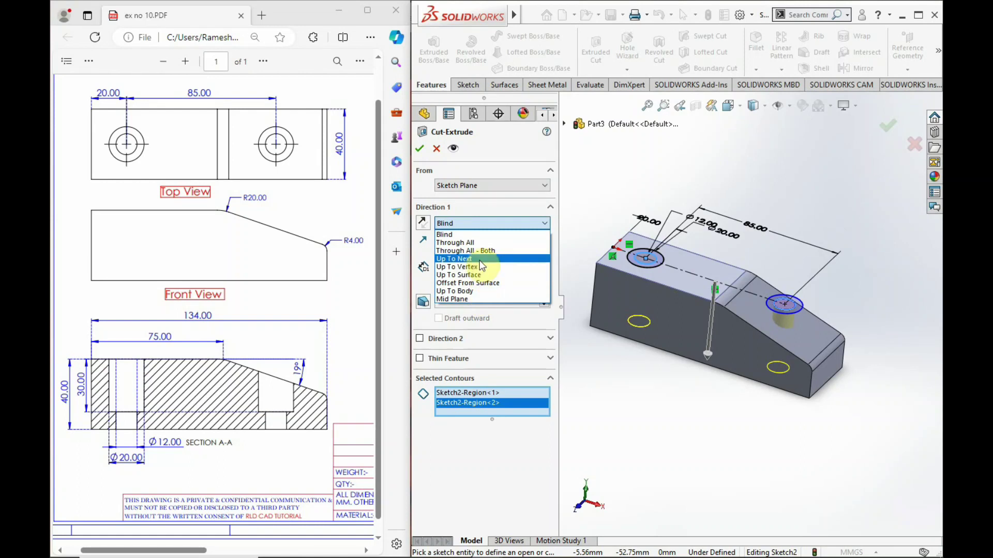
{"action": "left_click", "coordinate": [482, 243]}
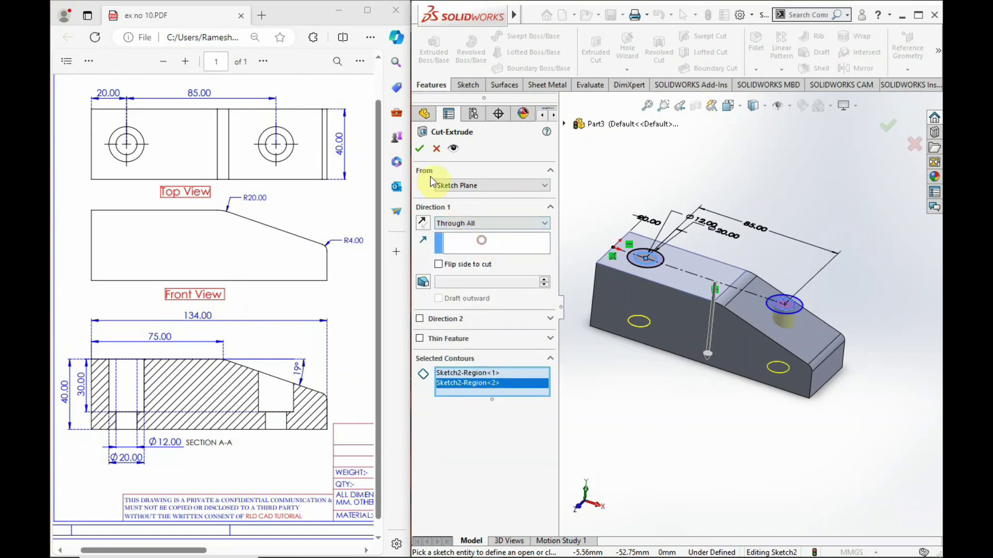
{"action": "left_click", "coordinate": [414, 151]}
{"action": "mouse_move", "coordinate": [754, 321]}
{"action": "middle_mouse_down"}
{"action": "mouse_move", "coordinate": [671, 311]}
{"action": "mouse_move", "coordinate": [696, 161]}
{"action": "mouse_move", "coordinate": [685, 339]}
{"action": "mouse_move", "coordinate": [715, 326]}
{"action": "mouse_move", "coordinate": [724, 228]}
{"action": "mouse_move", "coordinate": [610, 253]}
{"action": "middle_mouse_up"}
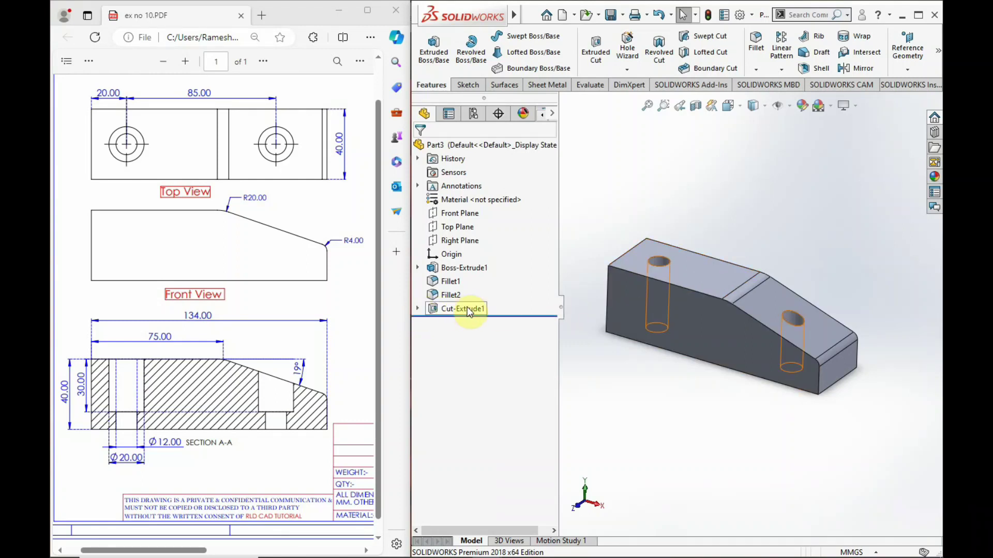
- Start a second extruded cut from Sketch2 and clear its selected contours
{"action": "left_click", "coordinate": [418, 308]}
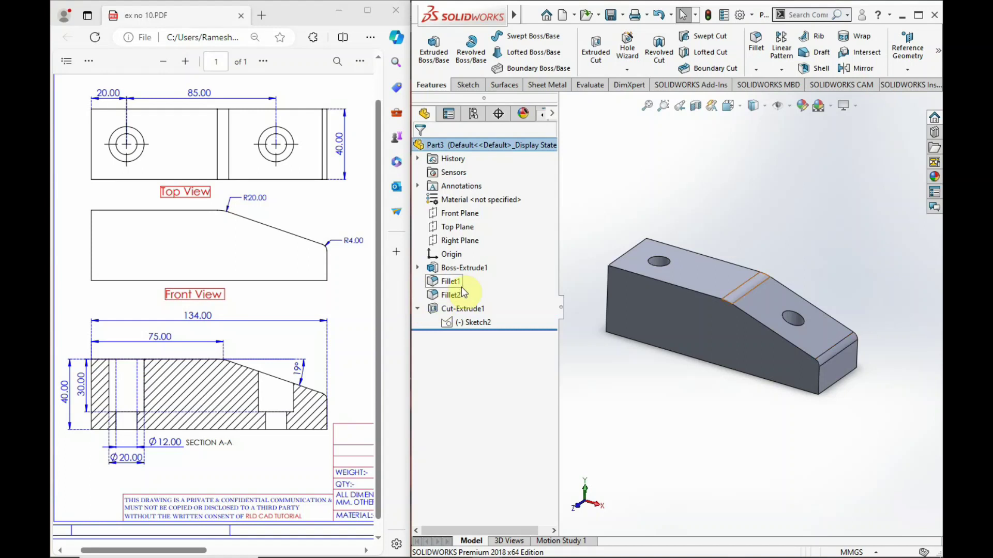
{"action": "left_click", "coordinate": [470, 322]}
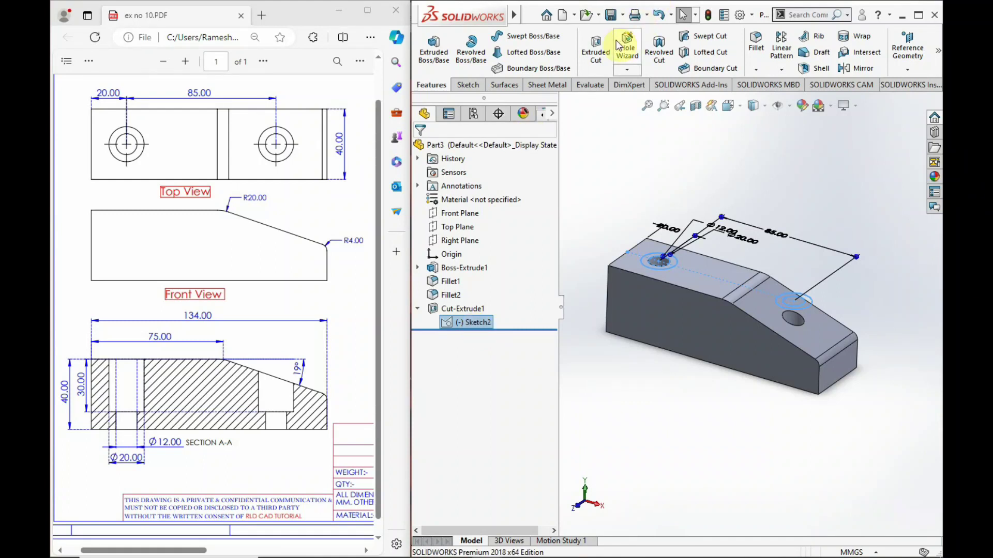
{"action": "left_click", "coordinate": [600, 47]}
{"action": "mouse_move", "coordinate": [663, 204]}
{"action": "middle_mouse_down"}
{"action": "mouse_move", "coordinate": [718, 331]}
{"action": "mouse_move", "coordinate": [749, 352]}
{"action": "middle_mouse_up"}
{"action": "scroll", "coordinate": [722, 335], "scroll_direction": "down", "scroll_amount": 2}
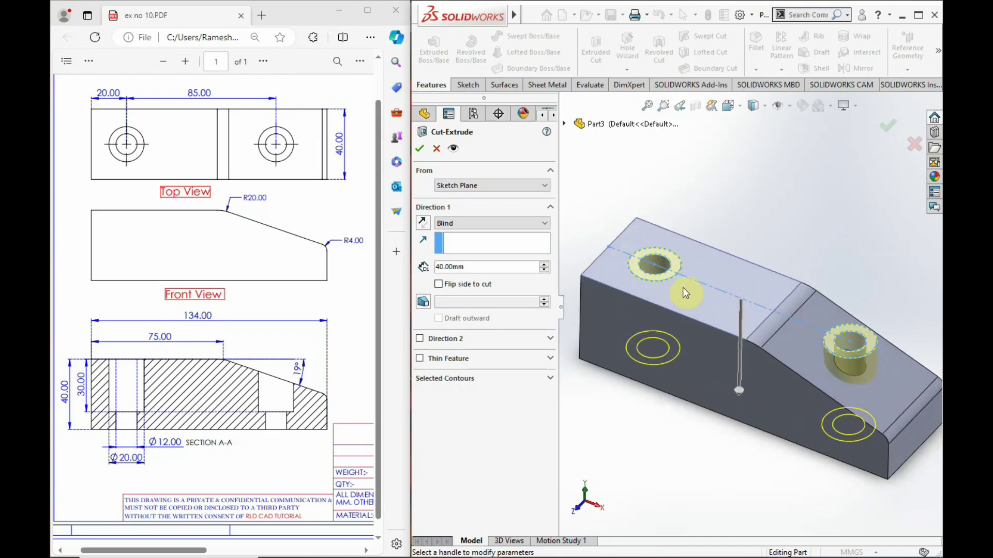
{"action": "left_click", "coordinate": [430, 379]}
{"action": "right_click", "coordinate": [480, 399]}
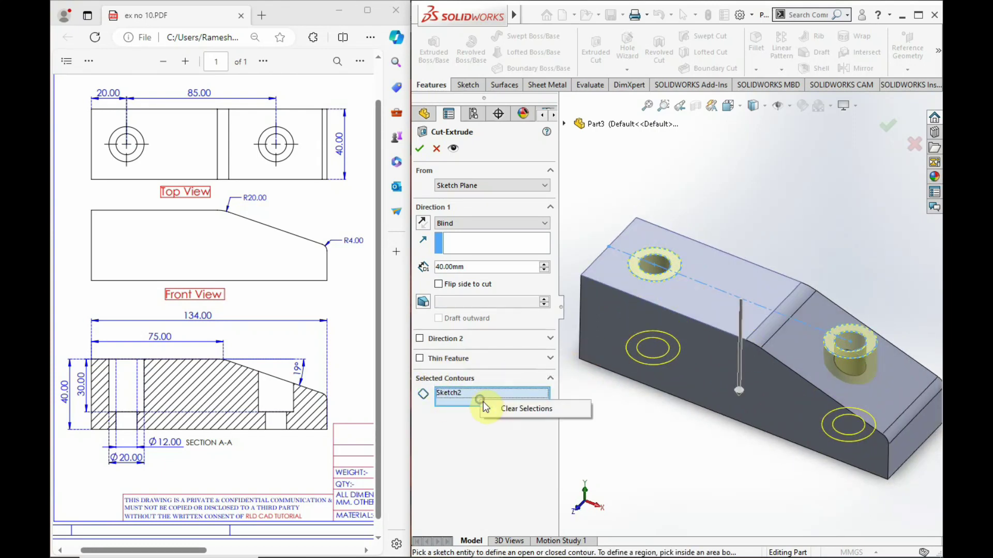
{"action": "left_click", "coordinate": [500, 408]}
{"action": "scroll", "coordinate": [687, 265], "scroll_direction": "down", "scroll_amount": 3}
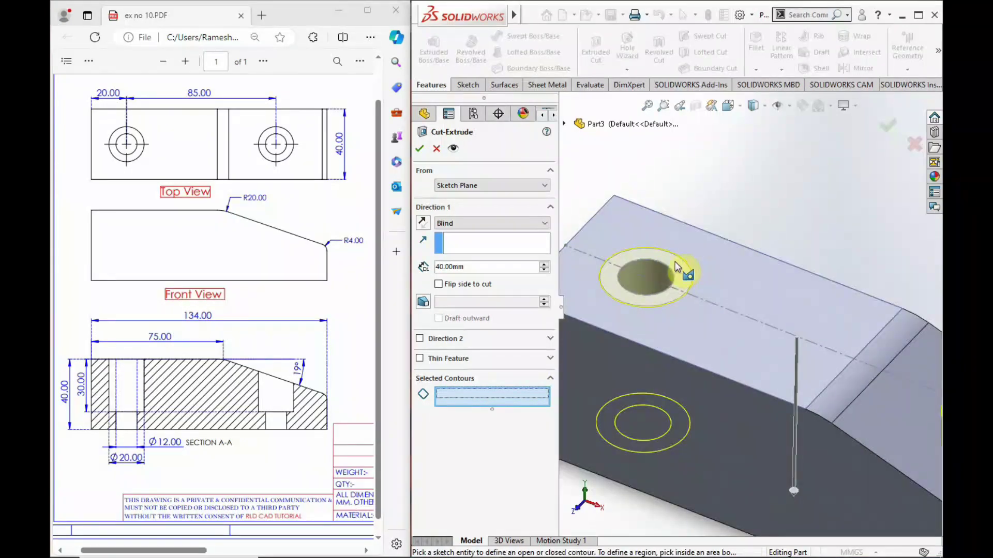
- Cut both Ø20 outer rings 30 mm deep to form the counterbores
{"action": "left_click", "coordinate": [675, 267]}
{"action": "scroll", "coordinate": [829, 415], "scroll_direction": "up", "scroll_amount": 3}
{"action": "scroll", "coordinate": [893, 376], "scroll_direction": "down", "scroll_amount": 4}
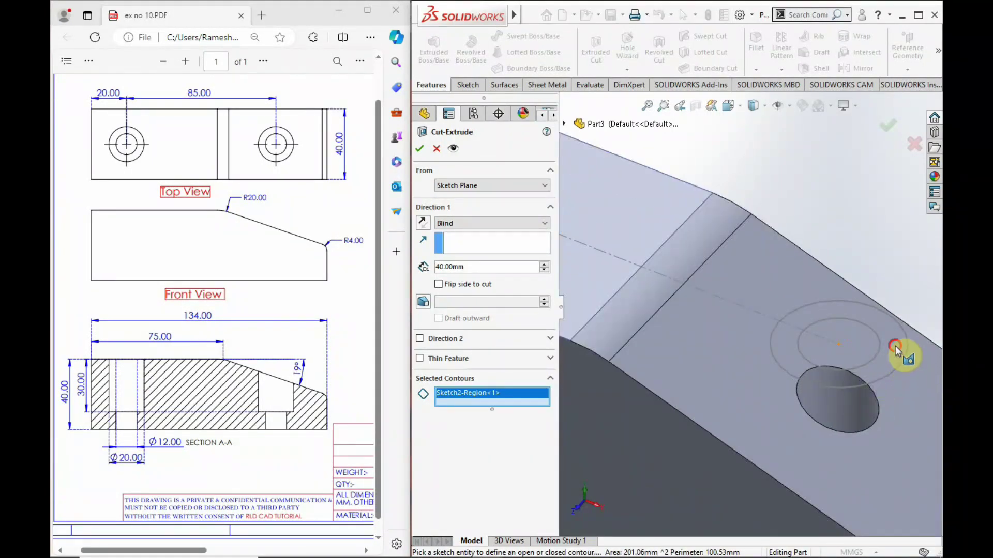
{"action": "left_click", "coordinate": [895, 346]}
{"action": "scroll", "coordinate": [790, 434], "scroll_direction": "up", "scroll_amount": 5}
{"action": "mouse_move", "coordinate": [716, 398]}
{"action": "middle_mouse_down"}
{"action": "mouse_move", "coordinate": [715, 296]}
{"action": "mouse_move", "coordinate": [694, 270]}
{"action": "middle_mouse_up"}
{"action": "scroll", "coordinate": [672, 294], "scroll_direction": "down", "scroll_amount": 2}
{"action": "scroll", "coordinate": [669, 305], "scroll_direction": "down", "scroll_amount": 2}
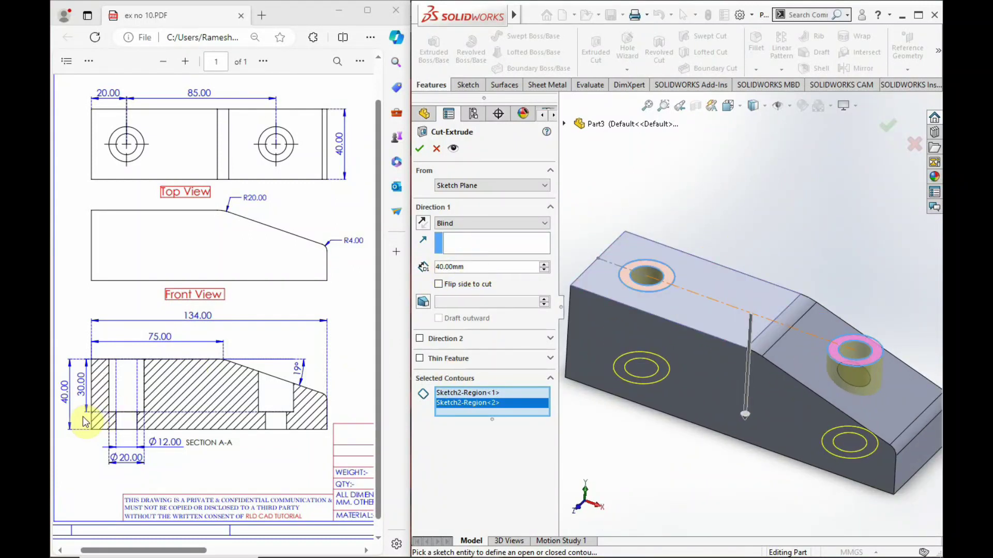
{"action": "double_click", "coordinate": [496, 266]}
{"action": "type", "text": "30"}
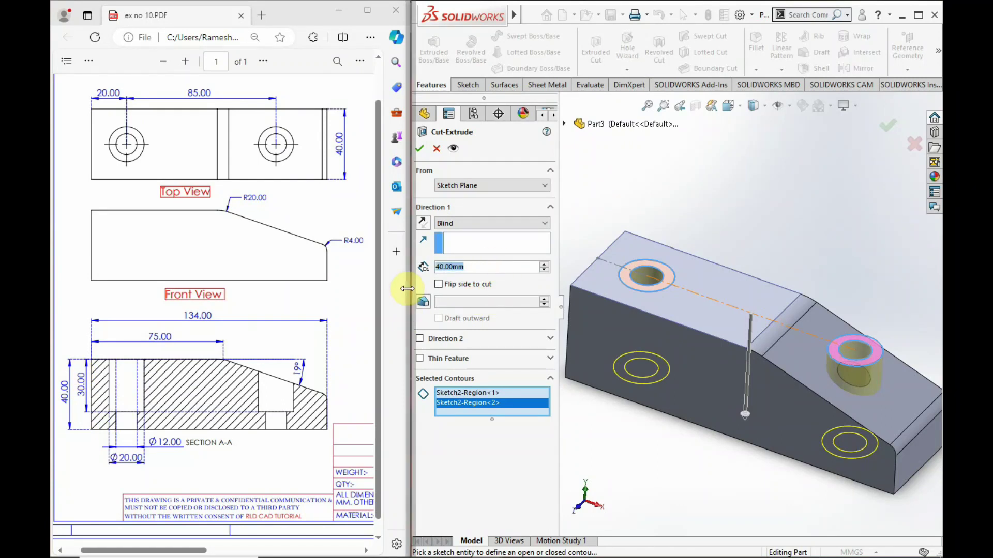
{"action": "key", "text": "Return"}
{"action": "left_click", "coordinate": [419, 148]}
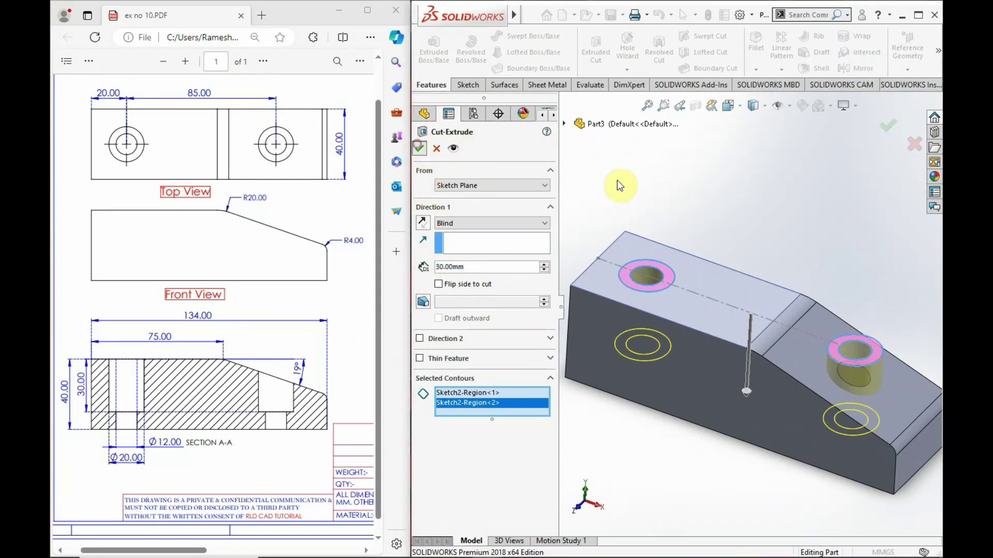
{"action": "middle_click_drag", "start_coordinate": [745, 422], "coordinate": [740, 469]}
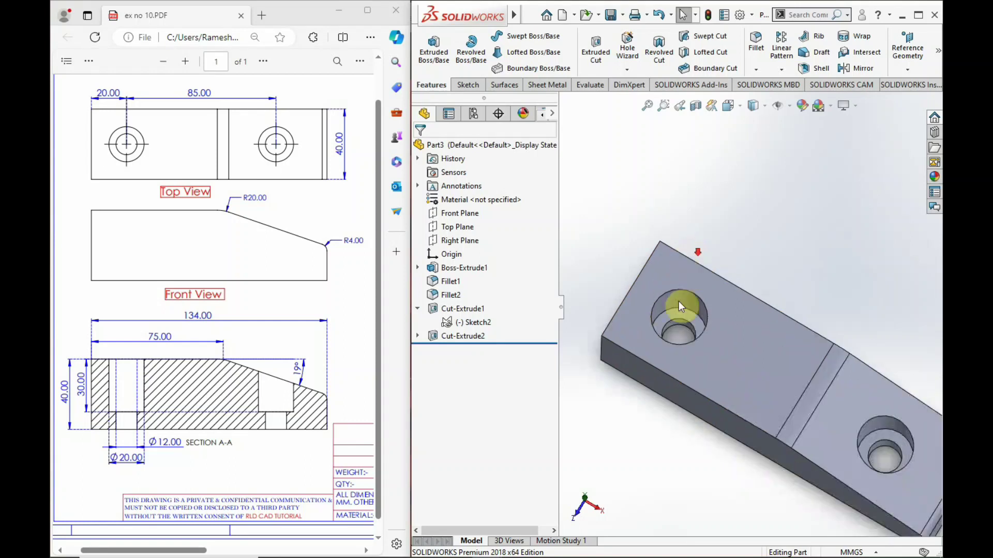
{"action": "scroll", "coordinate": [672, 315], "scroll_direction": "down", "scroll_amount": 5}
{"action": "mouse_move", "coordinate": [683, 329]}
{"action": "middle_mouse_down"}
{"action": "mouse_move", "coordinate": [693, 381]}
{"action": "mouse_move", "coordinate": [682, 393]}
{"action": "mouse_move", "coordinate": [692, 300]}
{"action": "middle_mouse_up"}
{"action": "scroll", "coordinate": [691, 301], "scroll_direction": "up", "scroll_amount": 5}
{"action": "mouse_move", "coordinate": [731, 420]}
{"action": "middle_mouse_down"}
{"action": "mouse_move", "coordinate": [787, 226]}
{"action": "mouse_move", "coordinate": [769, 343]}
{"action": "mouse_move", "coordinate": [714, 411]}
{"action": "mouse_move", "coordinate": [724, 310]}
{"action": "middle_mouse_up"}
{"action": "left_click", "coordinate": [740, 109]}
{"action": "left_click", "coordinate": [793, 147]}
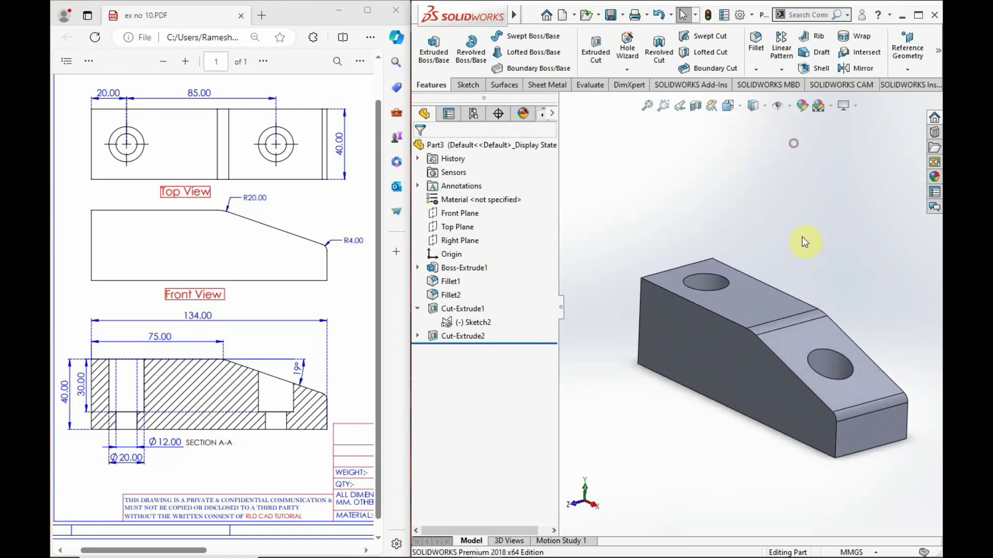
{"action": "scroll", "coordinate": [794, 390], "scroll_direction": "down", "scroll_amount": 2}
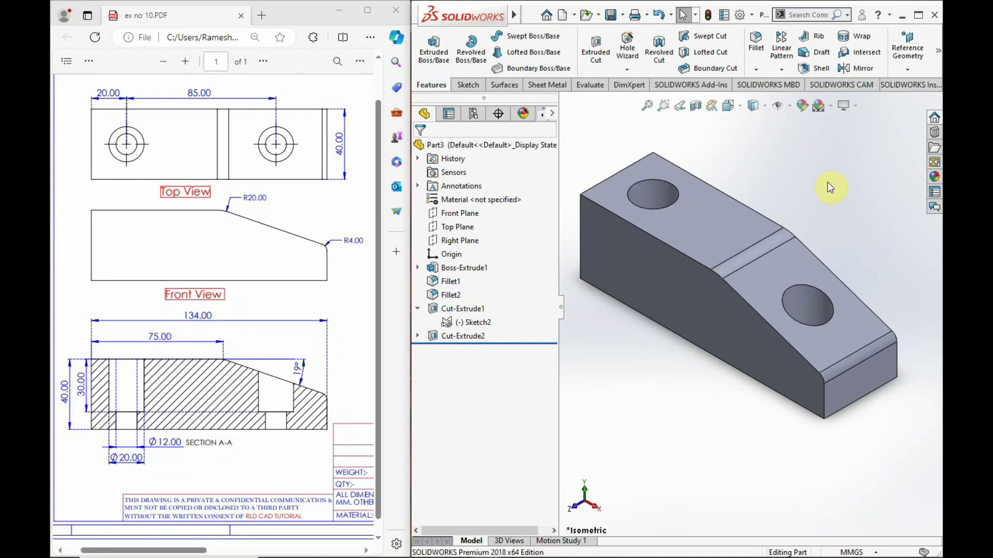
{"action": "mouse_move", "coordinate": [167, 551]}
{"action": "left_mouse_down"}
{"action": "mouse_move", "coordinate": [312, 543]}
{"action": "mouse_move", "coordinate": [154, 551]}
{"action": "left_mouse_up"}
{"action": "middle_click_drag", "start_coordinate": [693, 194], "coordinate": [775, 215]}
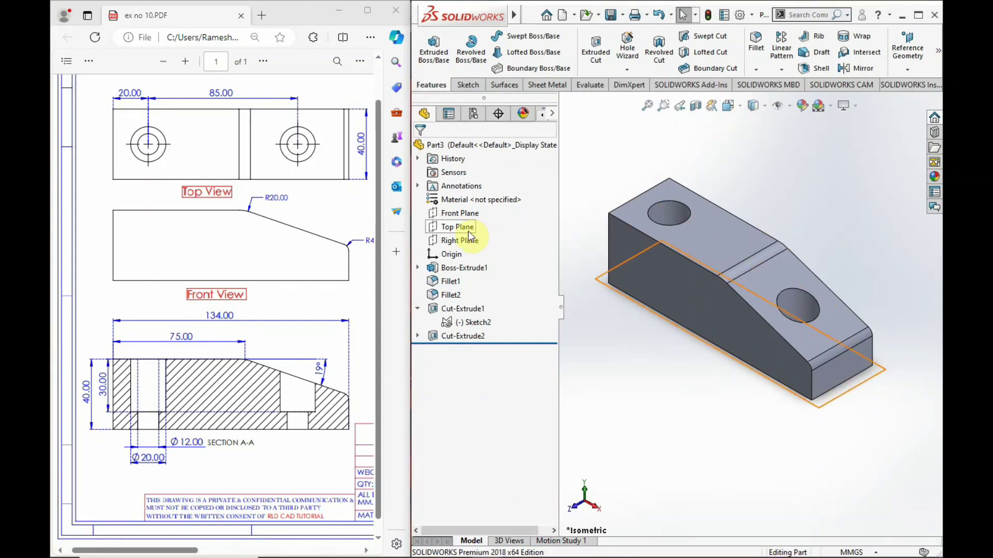
- Section the part along the Front Plane and orbit to examine both counterbored holes
{"action": "left_click", "coordinate": [459, 211]}
{"action": "middle_click_drag", "start_coordinate": [685, 241], "coordinate": [660, 243]}
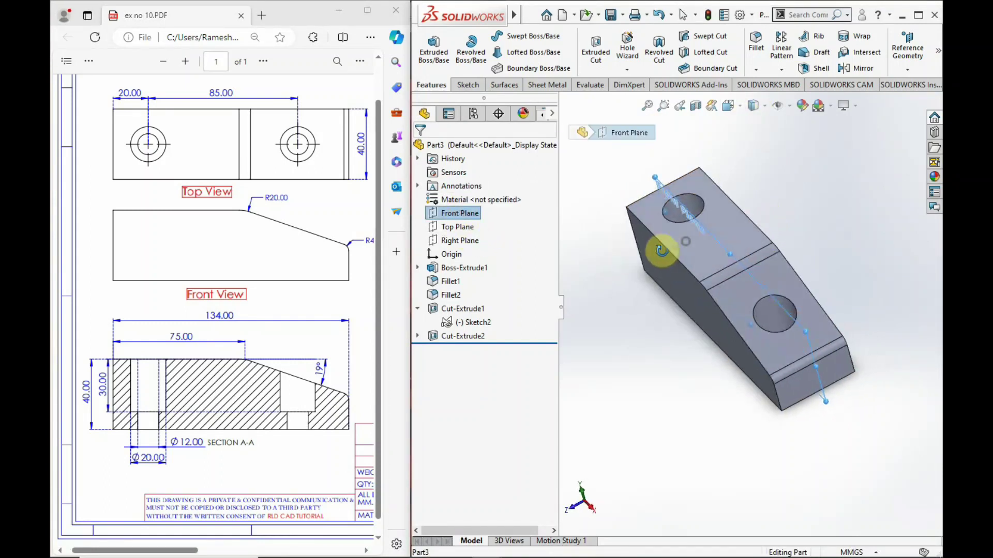
{"action": "left_click", "coordinate": [695, 105]}
{"action": "middle_click_drag", "start_coordinate": [740, 223], "coordinate": [699, 184]}
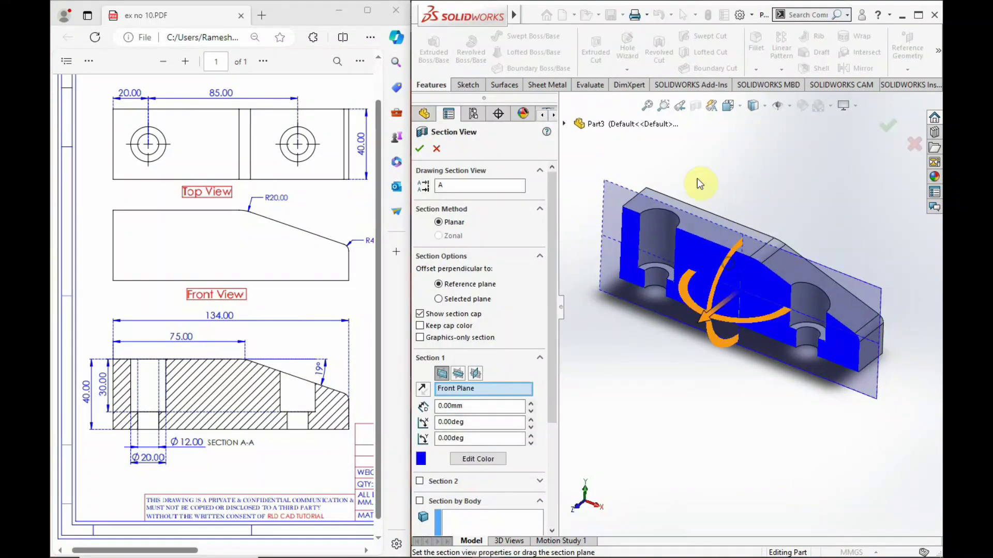
{"action": "left_click", "coordinate": [423, 151]}
{"action": "mouse_move", "coordinate": [693, 266]}
{"action": "middle_mouse_down"}
{"action": "mouse_move", "coordinate": [824, 310]}
{"action": "mouse_move", "coordinate": [862, 288]}
{"action": "mouse_move", "coordinate": [826, 313]}
{"action": "middle_mouse_up"}
{"action": "scroll", "coordinate": [826, 312], "scroll_direction": "down", "scroll_amount": 3}
{"action": "mouse_move", "coordinate": [842, 348]}
{"action": "middle_mouse_down"}
{"action": "mouse_move", "coordinate": [879, 295]}
{"action": "mouse_move", "coordinate": [864, 312]}
{"action": "mouse_move", "coordinate": [598, 259]}
{"action": "mouse_move", "coordinate": [762, 305]}
{"action": "middle_mouse_up"}
{"action": "key", "text": "f"}
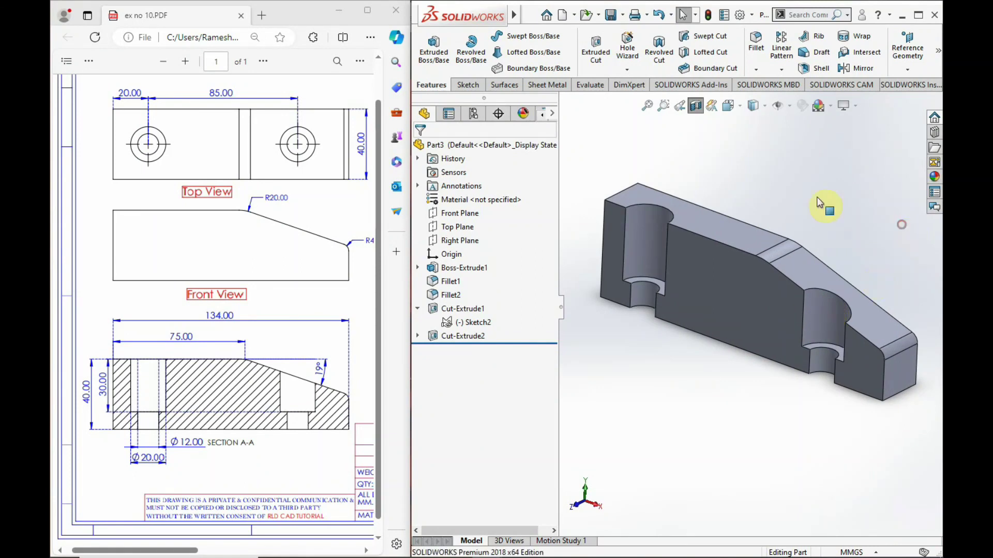
- Turn off the section view and orbit the whole part to face the viewer
{"action": "left_click", "coordinate": [695, 106]}
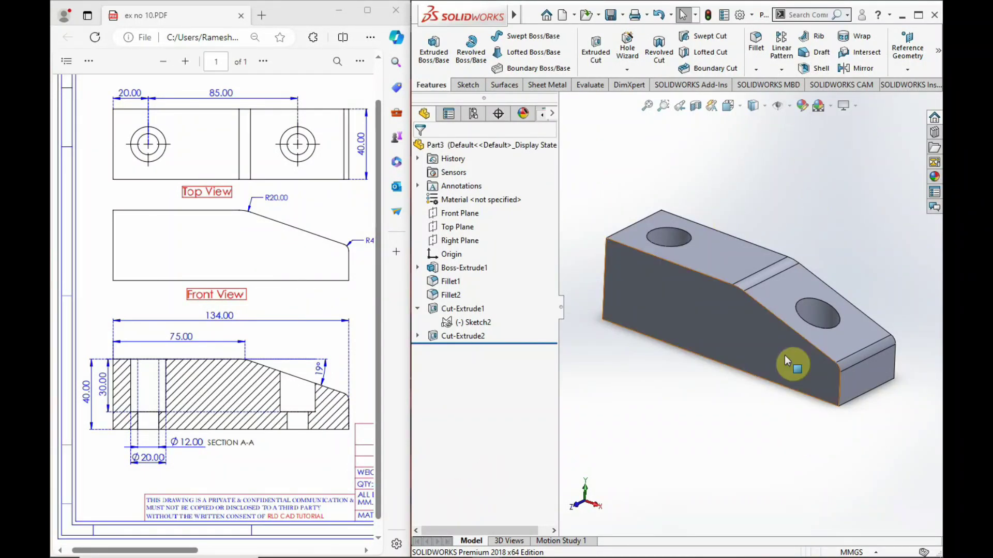
{"action": "mouse_move", "coordinate": [786, 406]}
{"action": "middle_mouse_down"}
{"action": "mouse_move", "coordinate": [768, 387]}
{"action": "mouse_move", "coordinate": [762, 394]}
{"action": "mouse_move", "coordinate": [775, 317]}
{"action": "mouse_move", "coordinate": [786, 317]}
{"action": "middle_mouse_up"}
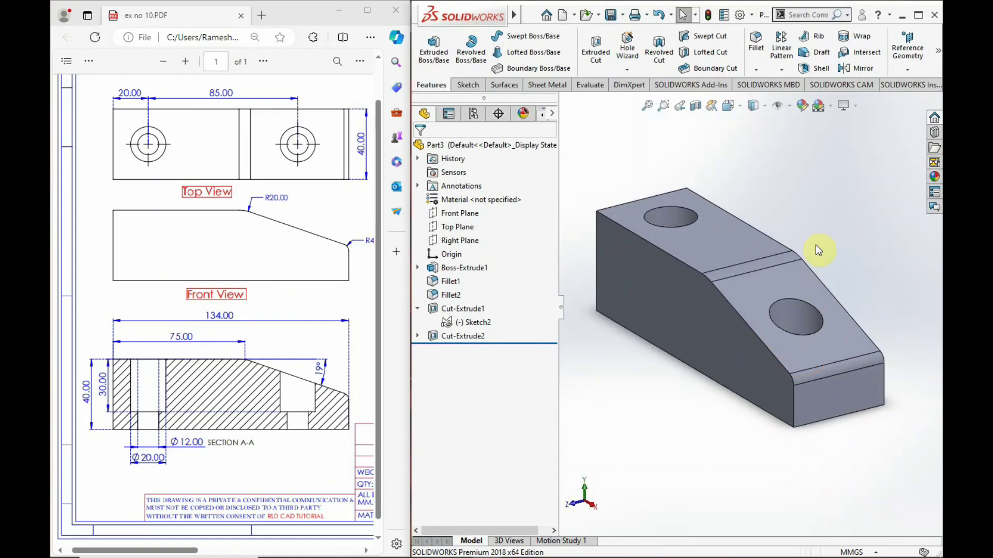